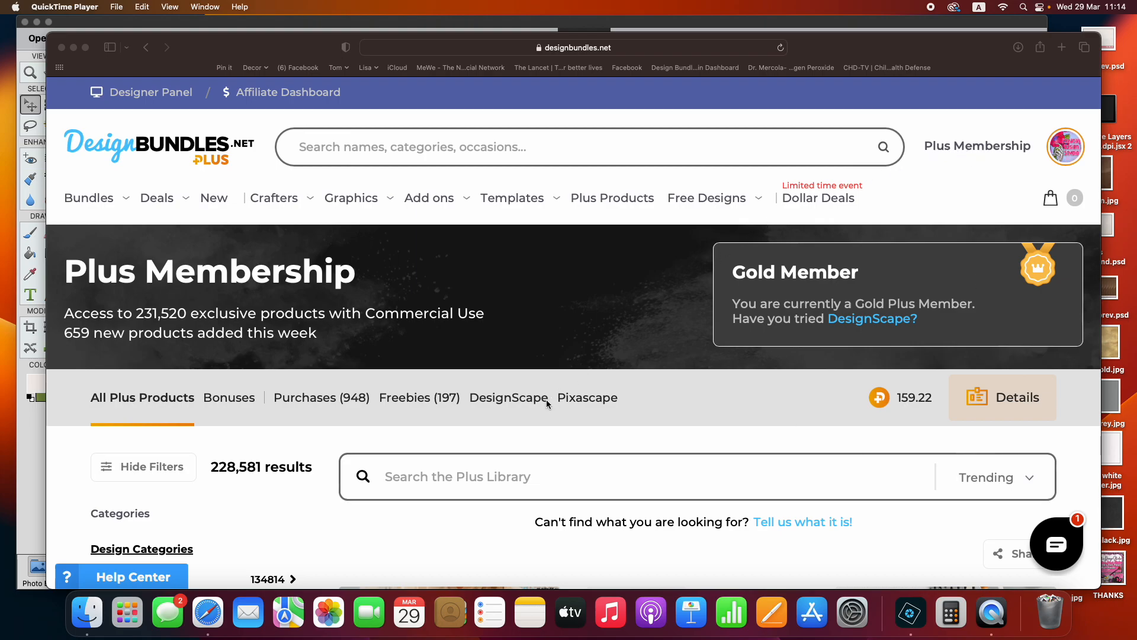
Open the DesignScape editor from the Plus Membership page
left_click(505, 403)
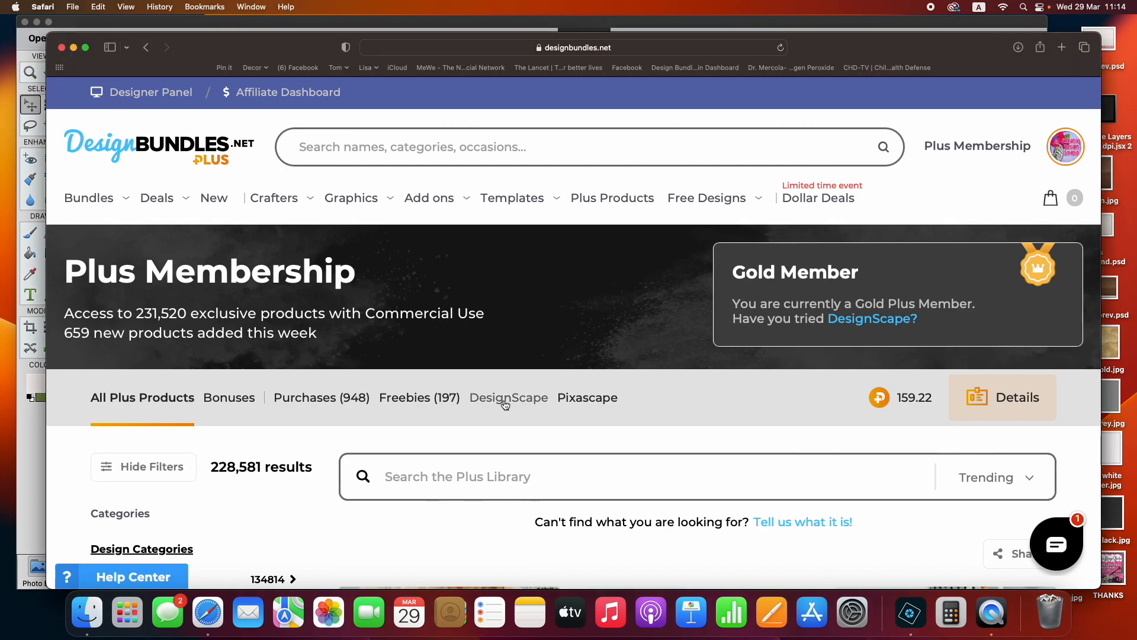
left_click(505, 403)
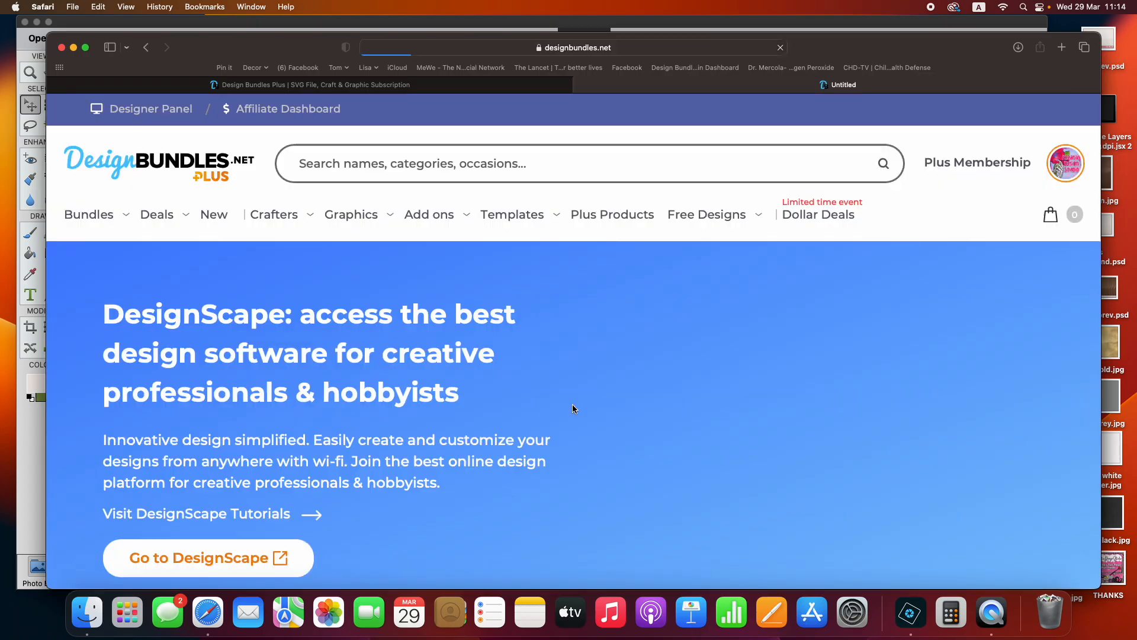
scroll(456, 436, "down", 1)
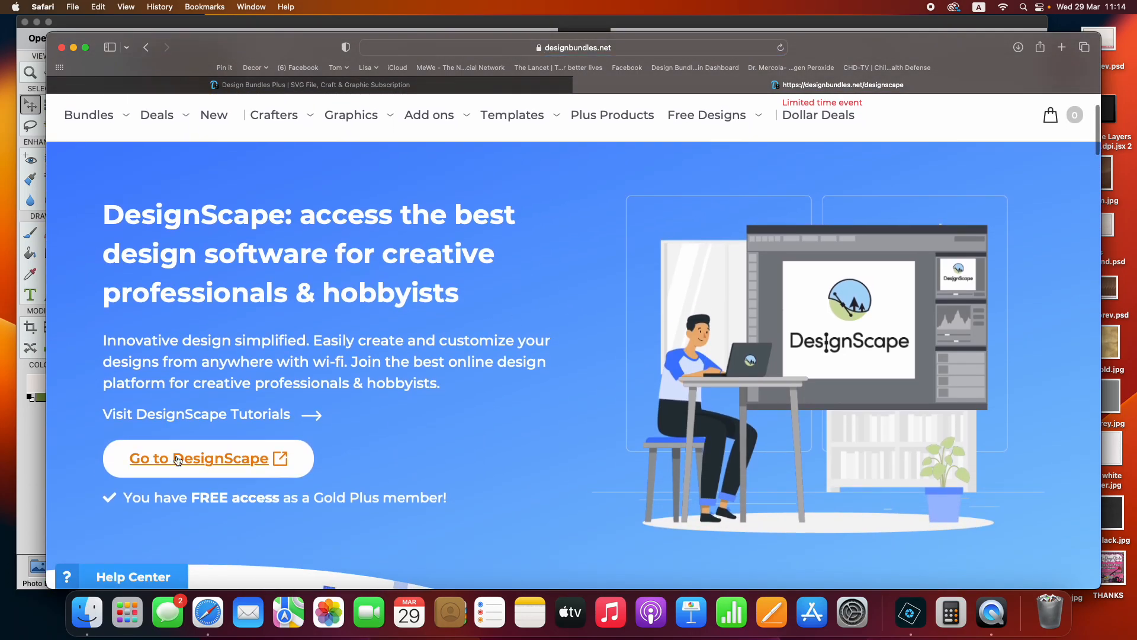
left_click(176, 460)
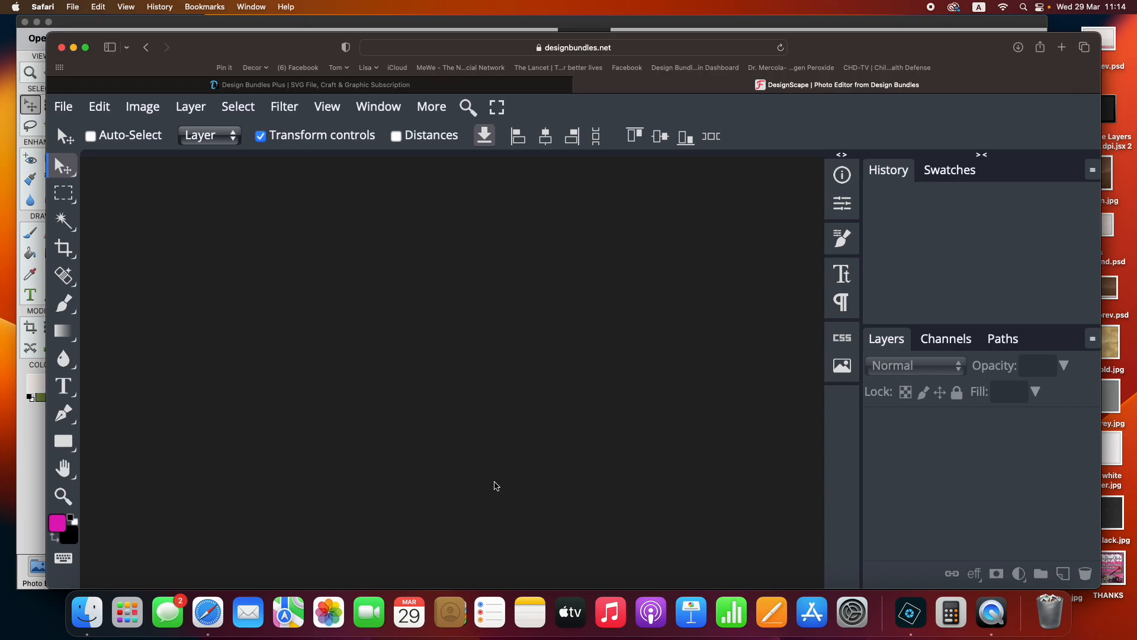
Open the blank tckds planner mockup JPG from the tckds-plannermockup2 folder in Design Bundles as a document in DesignScape
left_click(86, 614)
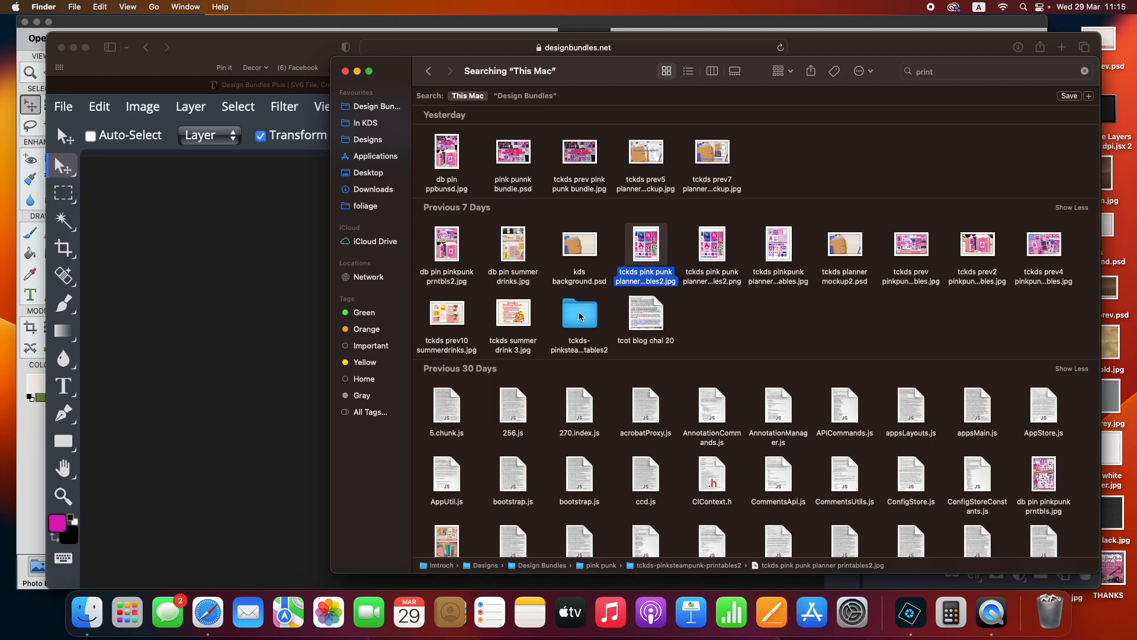
left_click(373, 107)
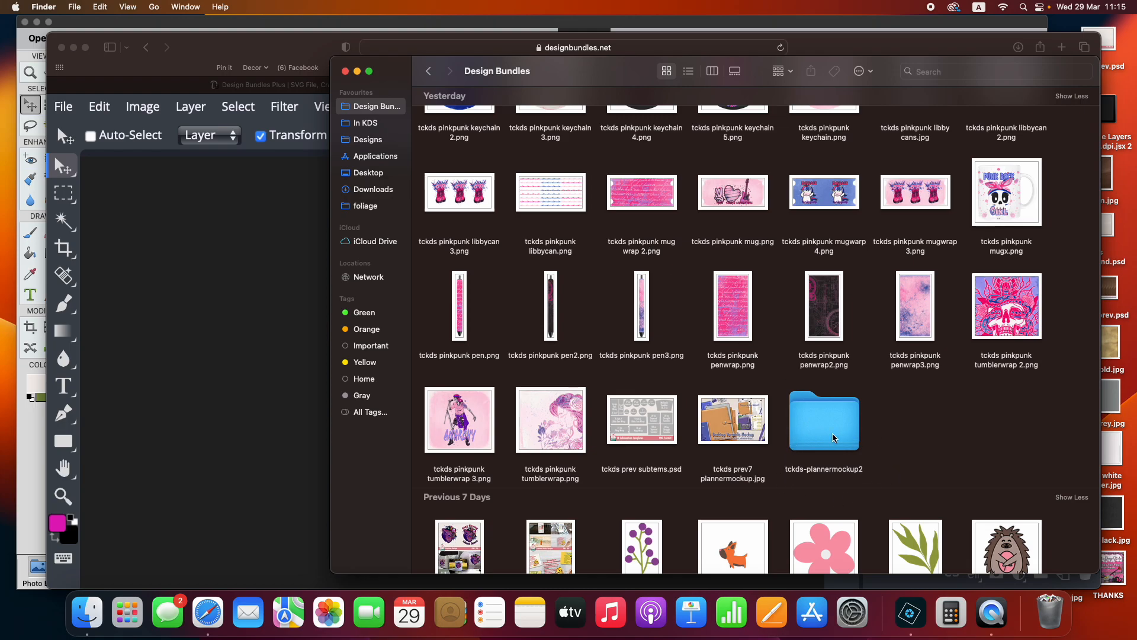
double_click(821, 435)
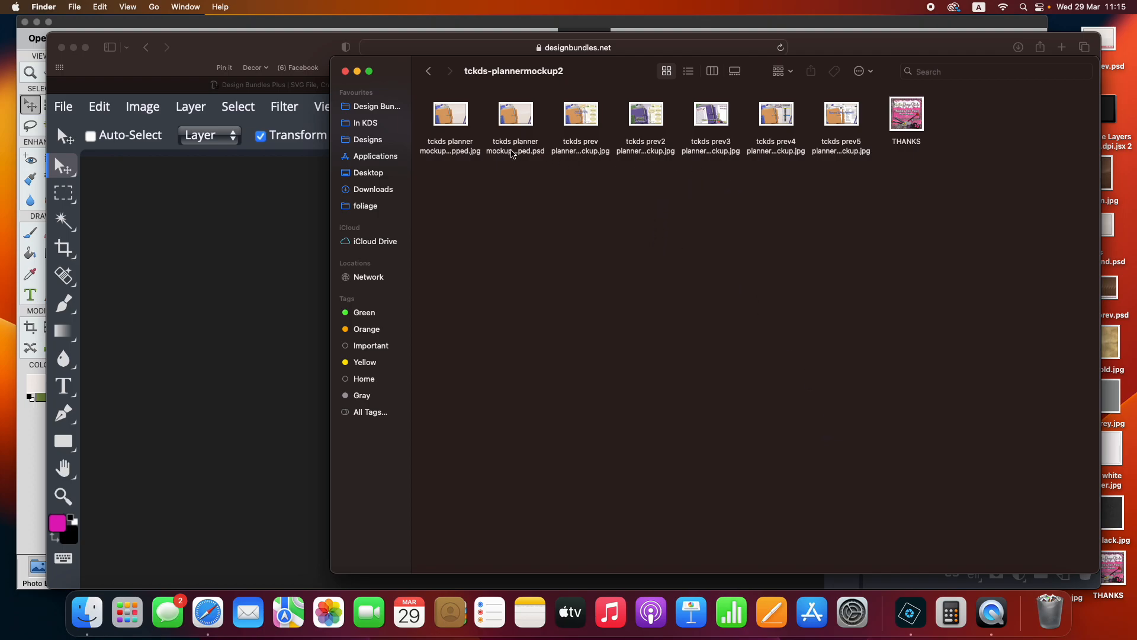
left_click_drag(457, 112, 242, 268)
left_click(197, 365)
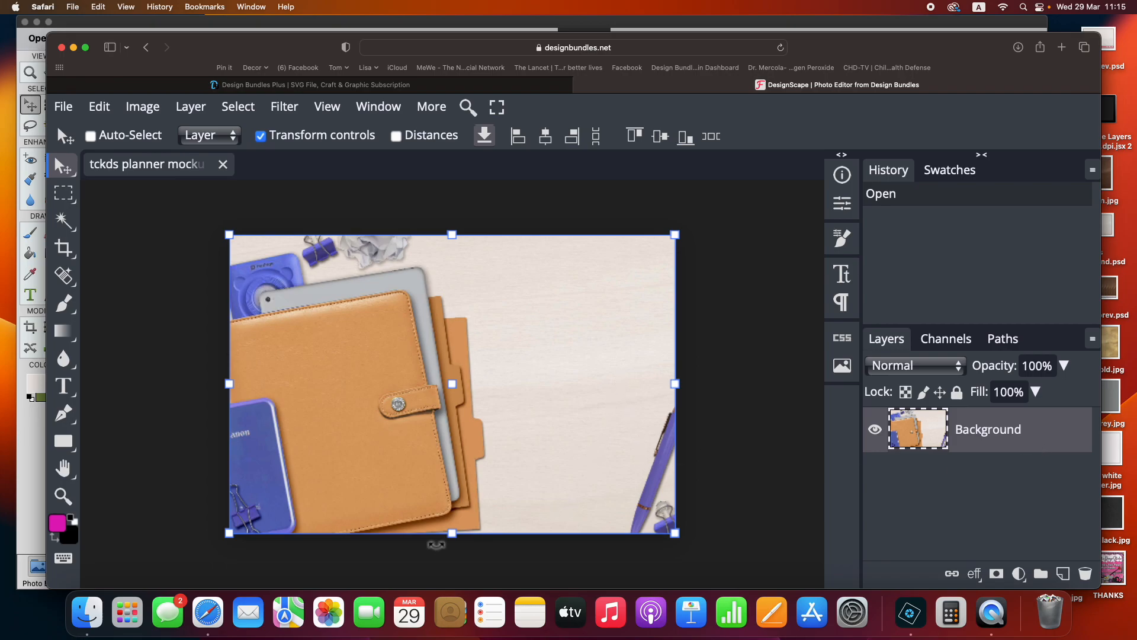
Search the Mac for "kds print" and place "kds galaxy animals printable.jpg" onto the planner mockup as a new layer
left_click(86, 618)
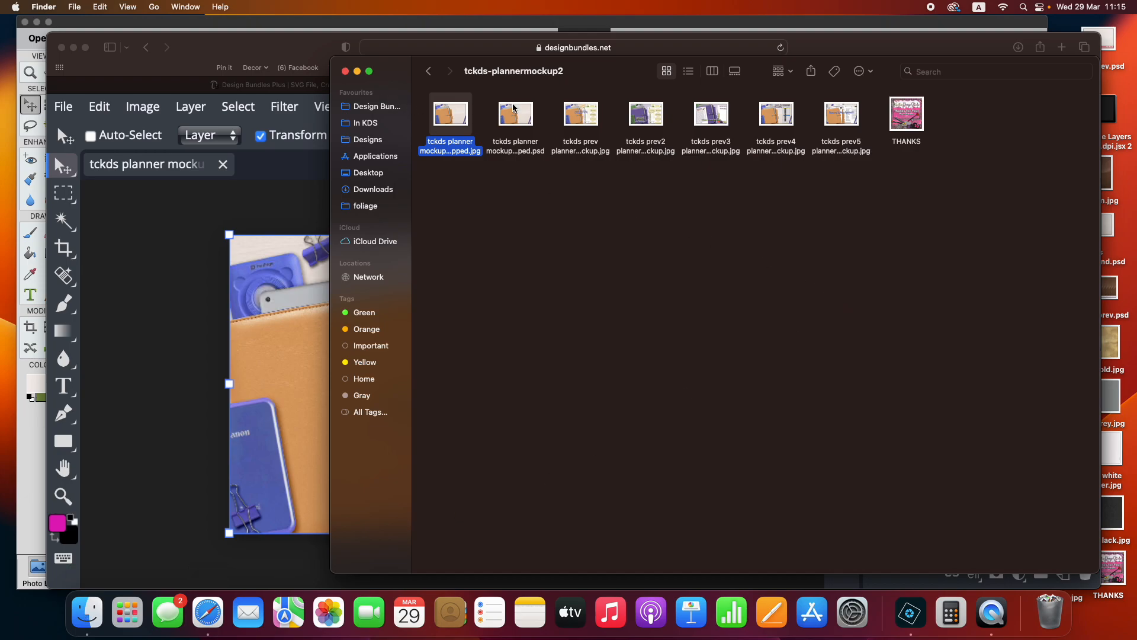
left_click(931, 73)
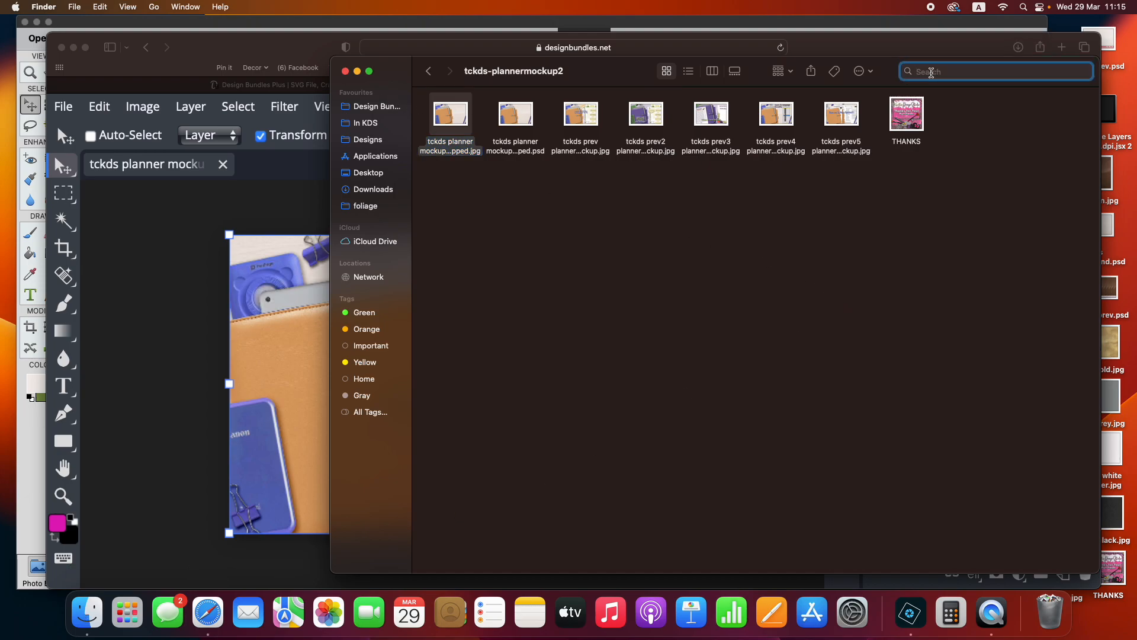
type("kds print")
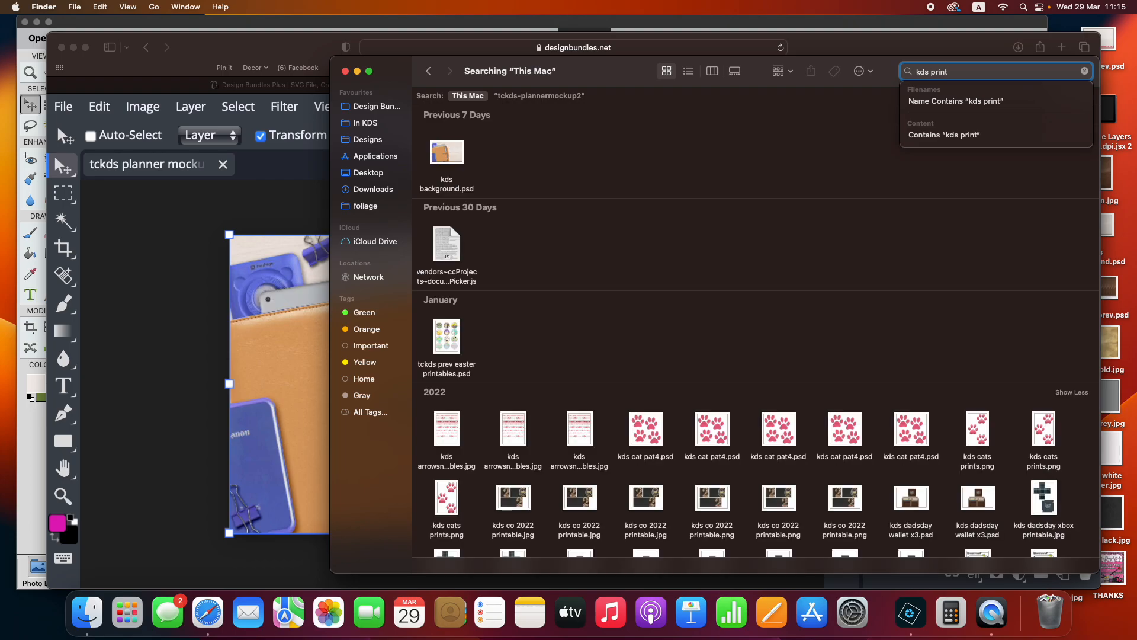
scroll(683, 372, "down", 3)
scroll(683, 372, "down", 5)
scroll(682, 372, "down", 4)
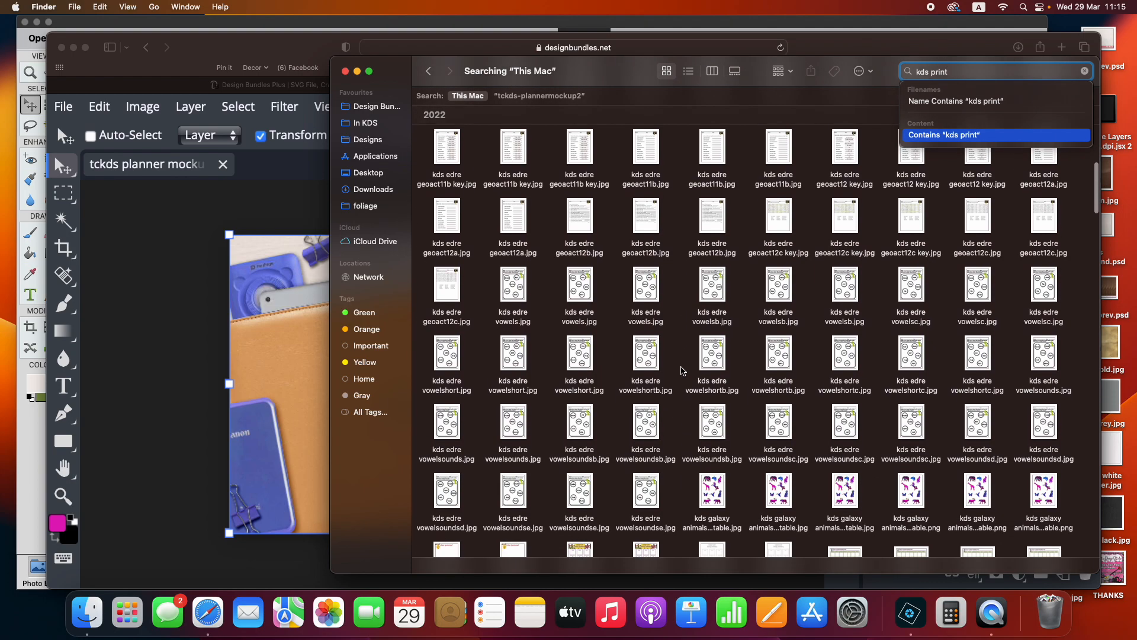
scroll(683, 372, "down", 2)
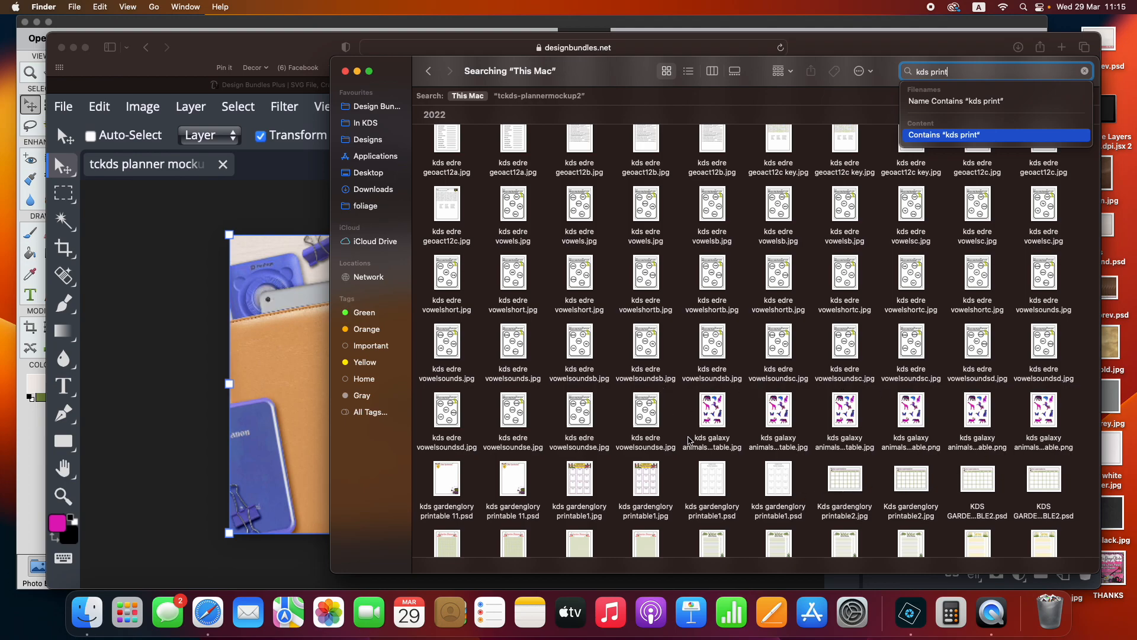
left_click_drag(709, 413, 215, 391)
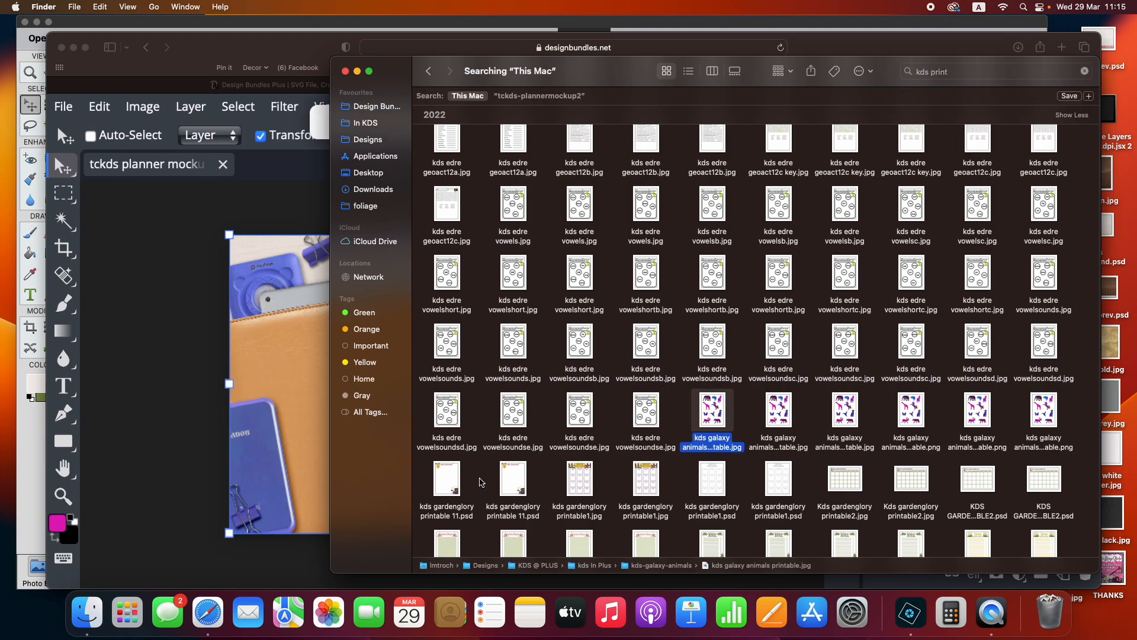
left_click(300, 407)
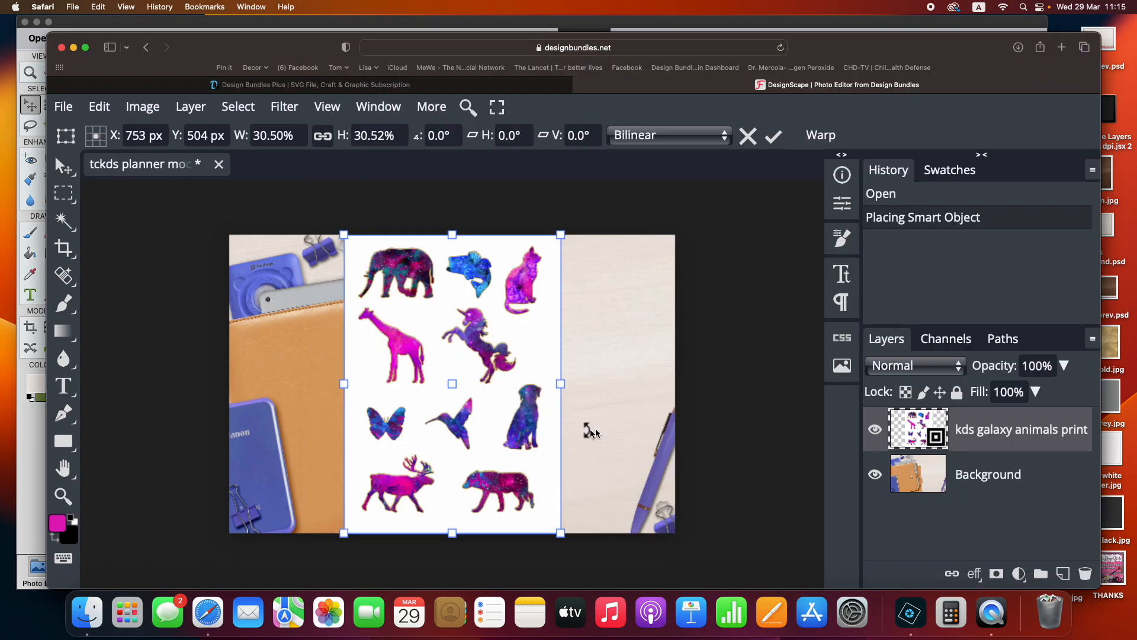
Position the galaxy animals printable on the empty desk area beside the planner, scaled to about 24.75% and rotated about 5.9°
left_click_drag(379, 313, 518, 322)
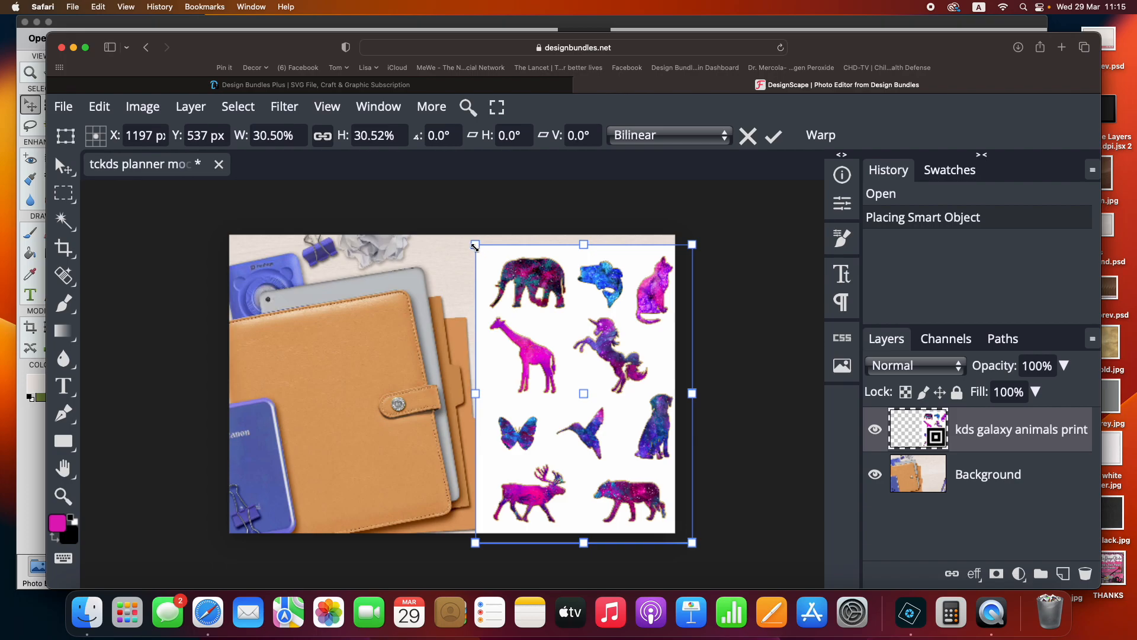
left_click_drag(473, 242, 517, 293)
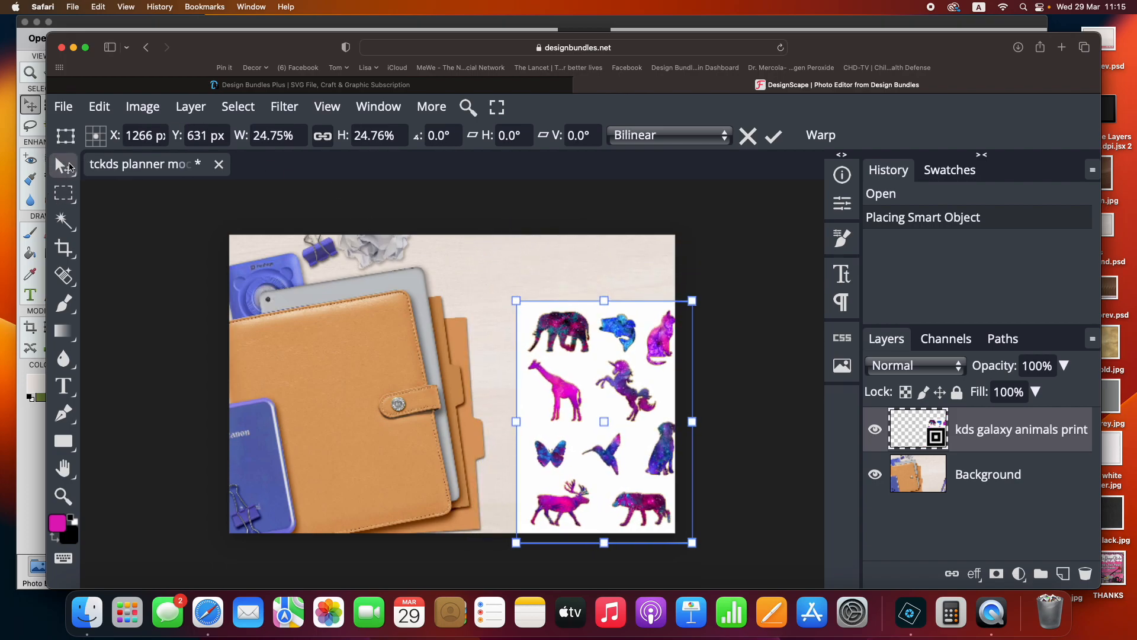
left_click_drag(508, 290, 512, 275)
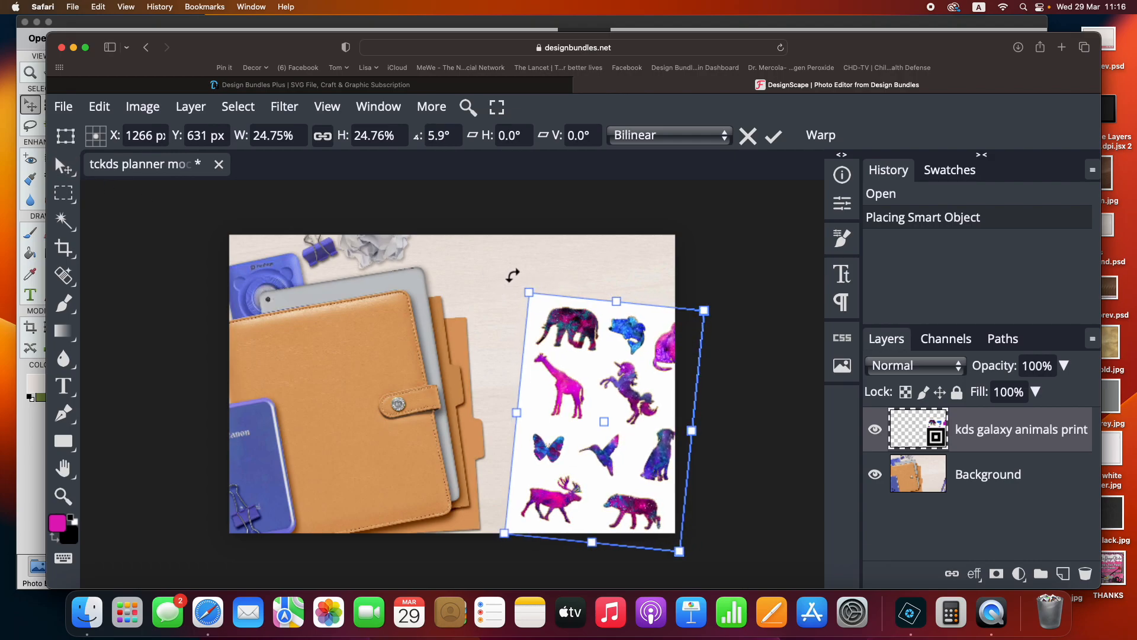
left_click_drag(580, 337, 574, 328)
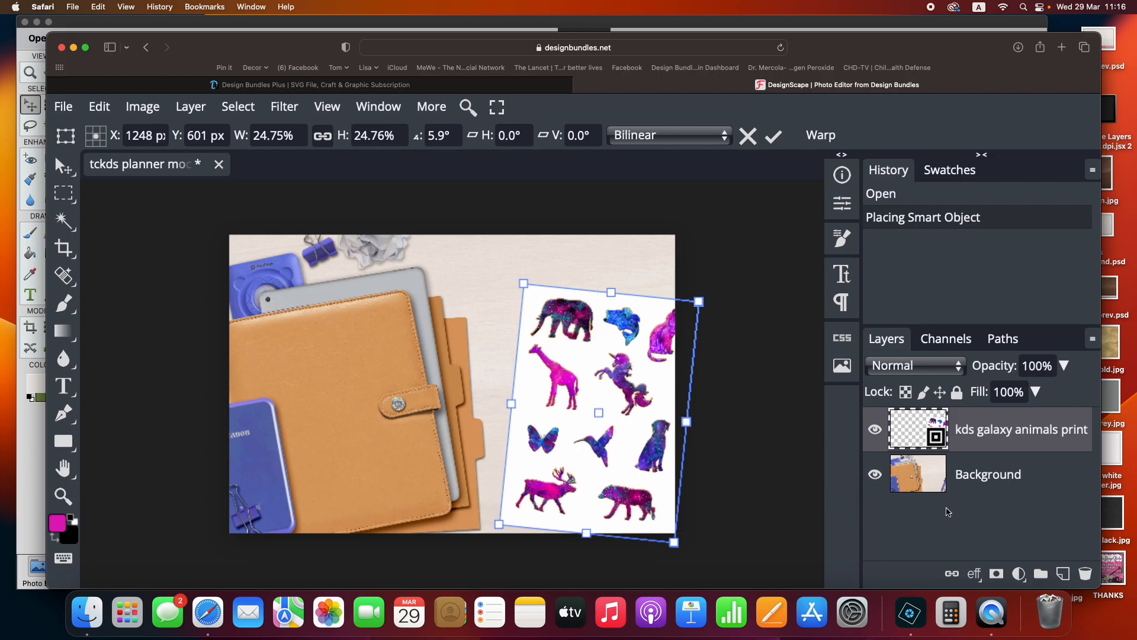
Add a drop shadow to the galaxy animals layer with an angle of 171° and a distance of 20 px
left_click(974, 574)
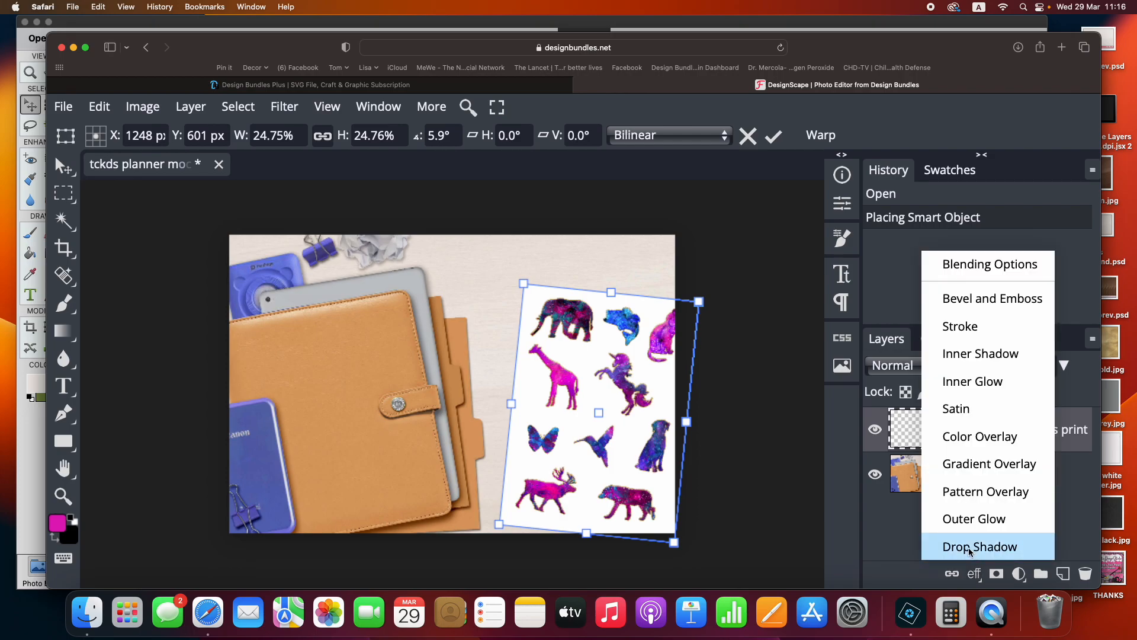
left_click(969, 548)
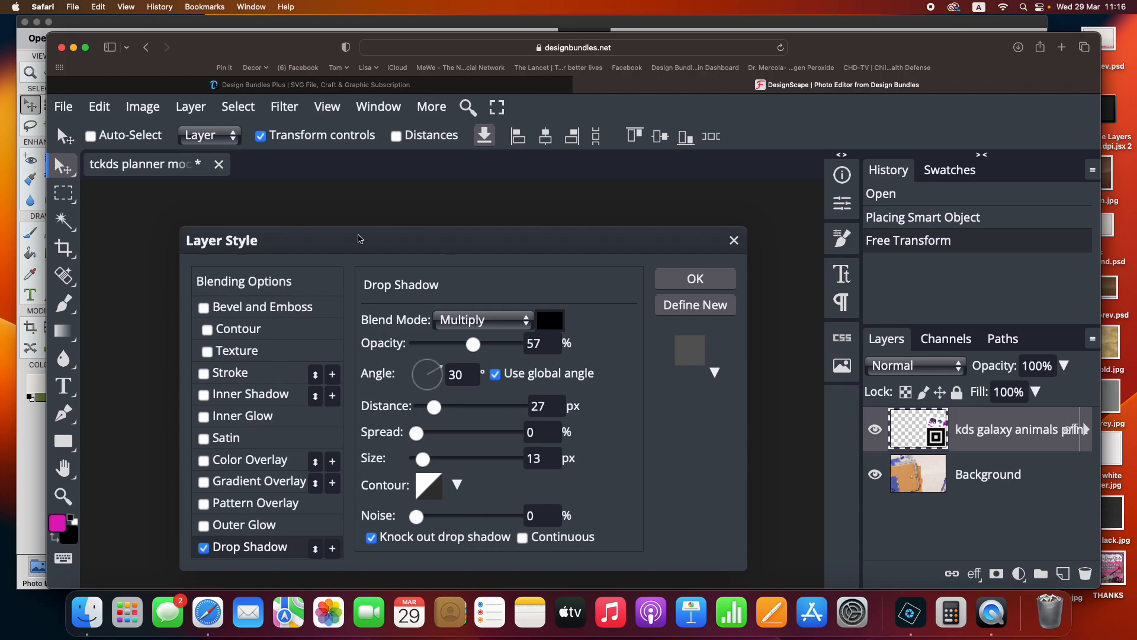
left_click_drag(291, 243, 687, 226)
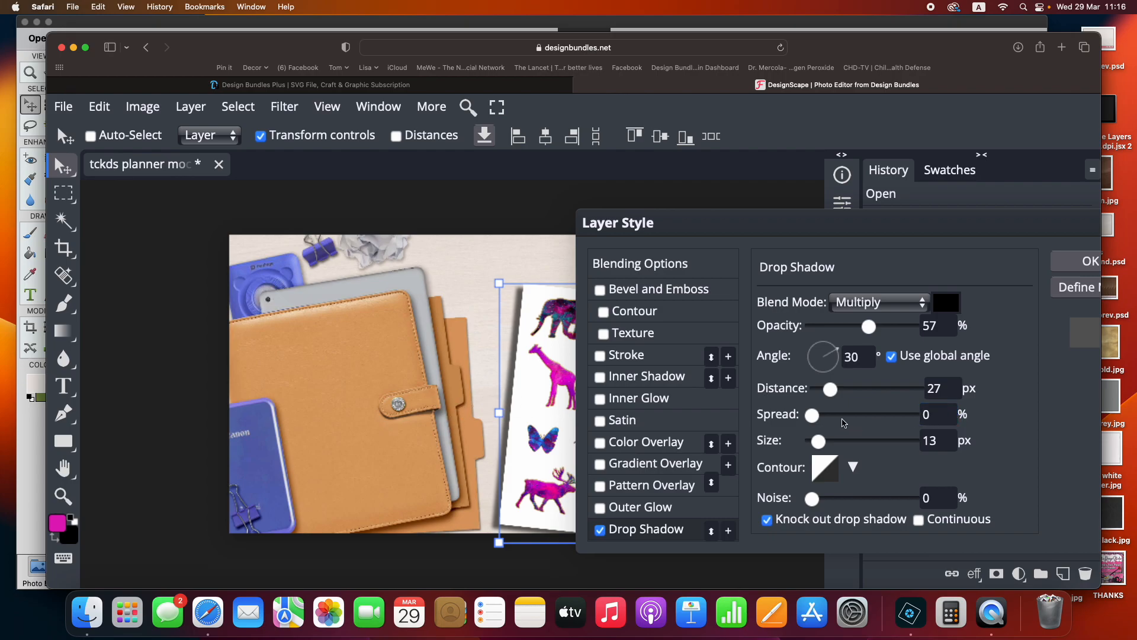
left_click_drag(831, 392, 825, 393)
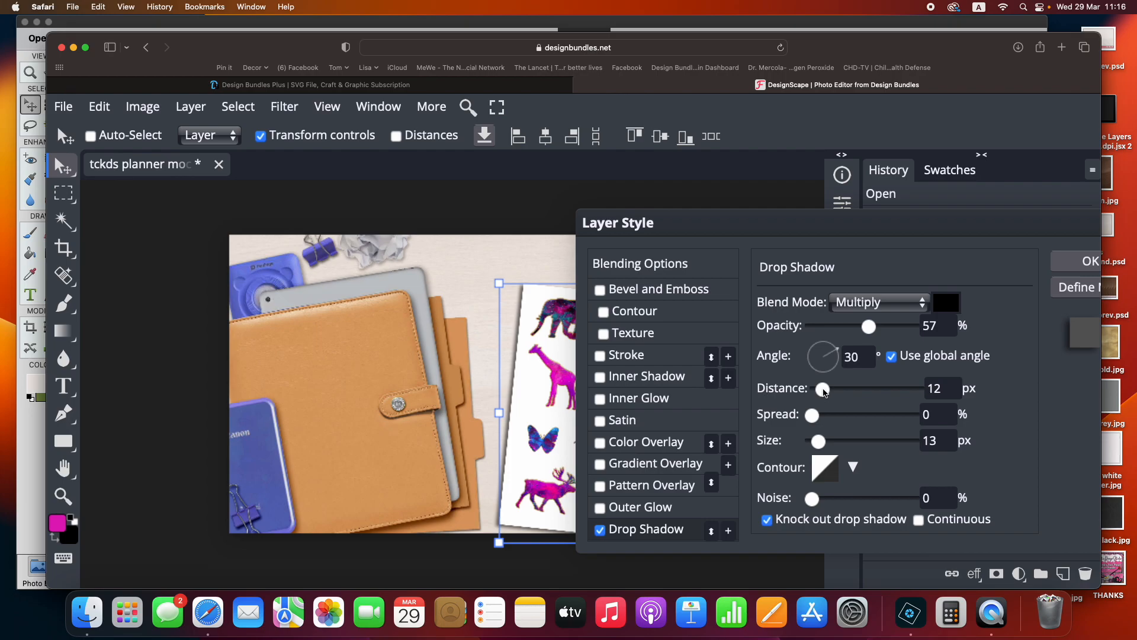
left_click_drag(546, 393, 556, 392)
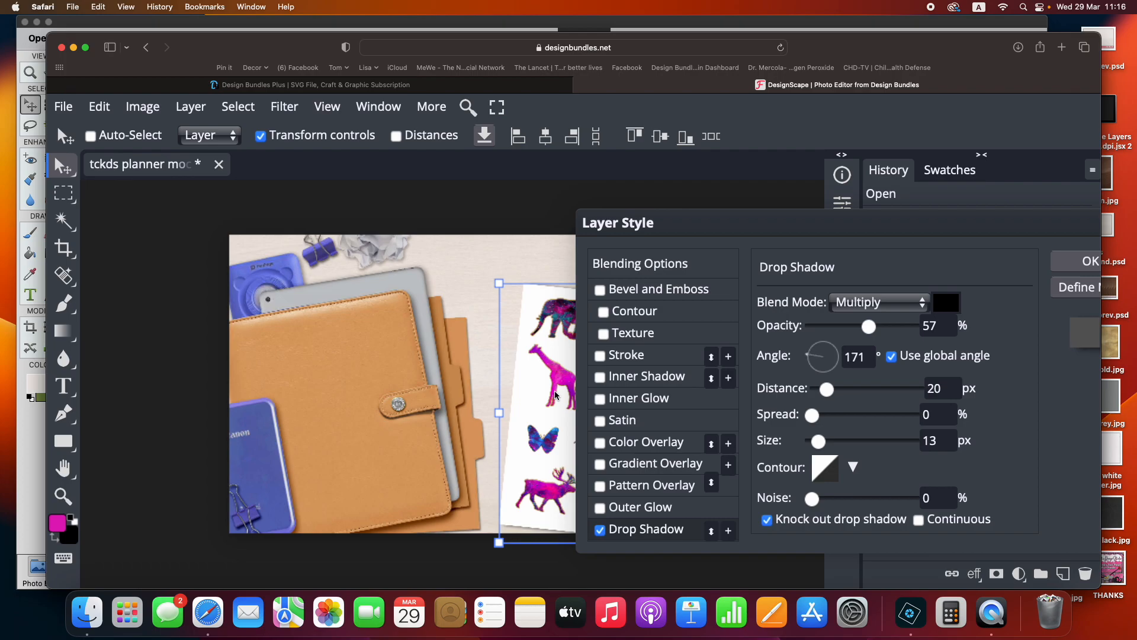
Refine the drop shadow to 71% opacity, 16 px distance, 6% spread and 22 px size, and apply it
left_click(925, 325)
left_click_drag(827, 393, 824, 392)
mouse_move(819, 443)
left_mouse_down()
mouse_move(836, 446)
mouse_move(820, 421)
left_mouse_up()
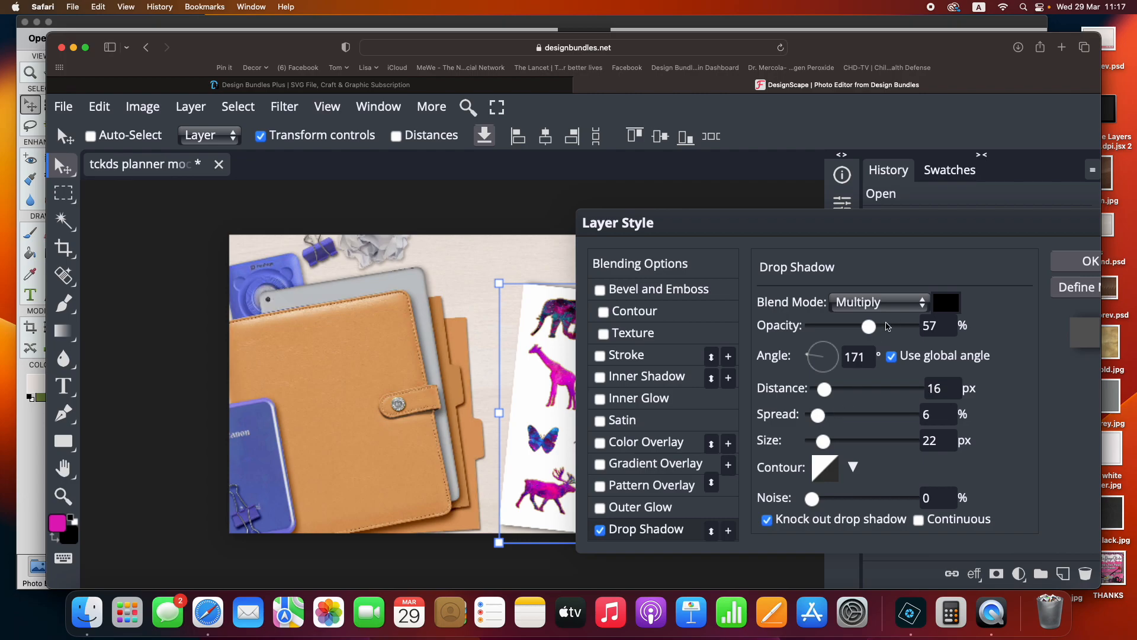
left_click_drag(871, 332, 884, 329)
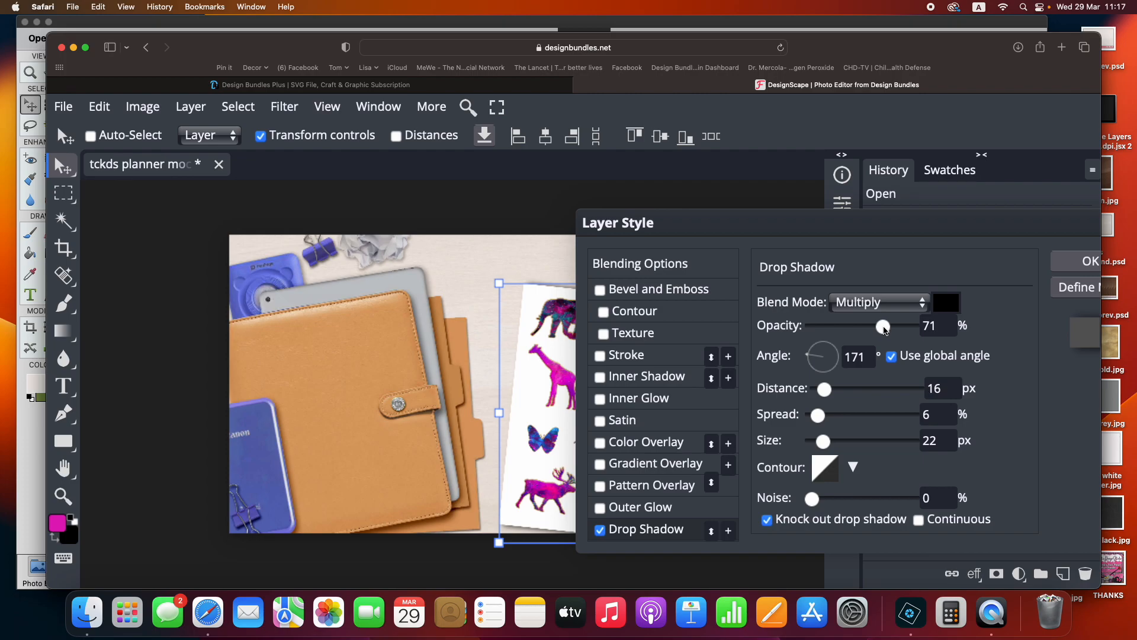
left_click(1073, 264)
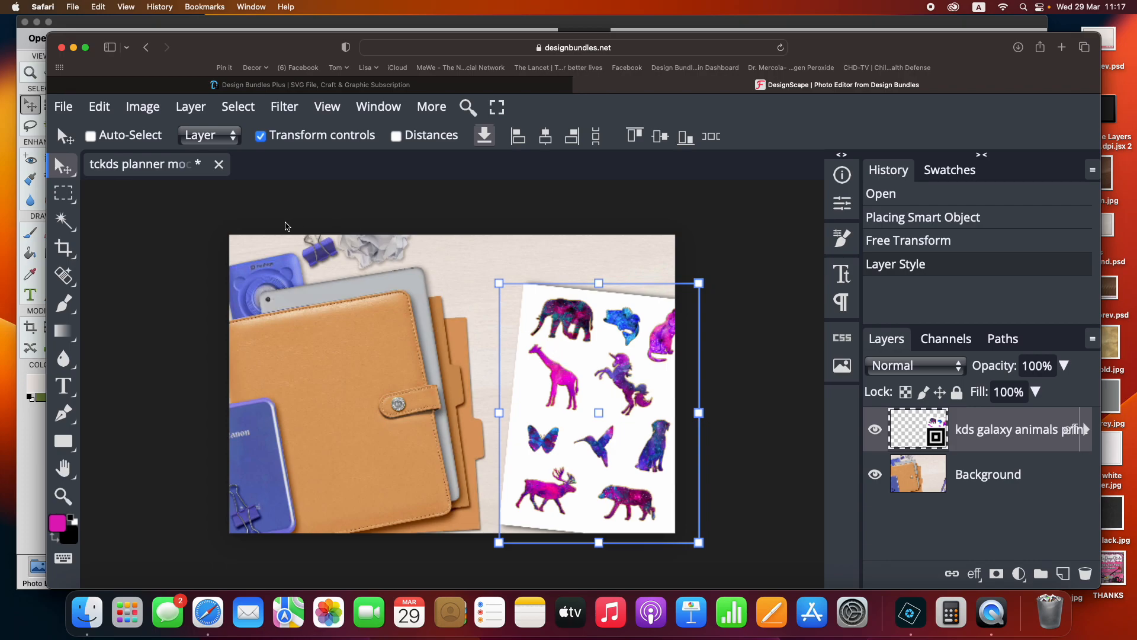
Leave the editor page, discarding the JPG mockup, and reopen an empty DesignScape editor from the Plus Membership page
left_click(580, 87)
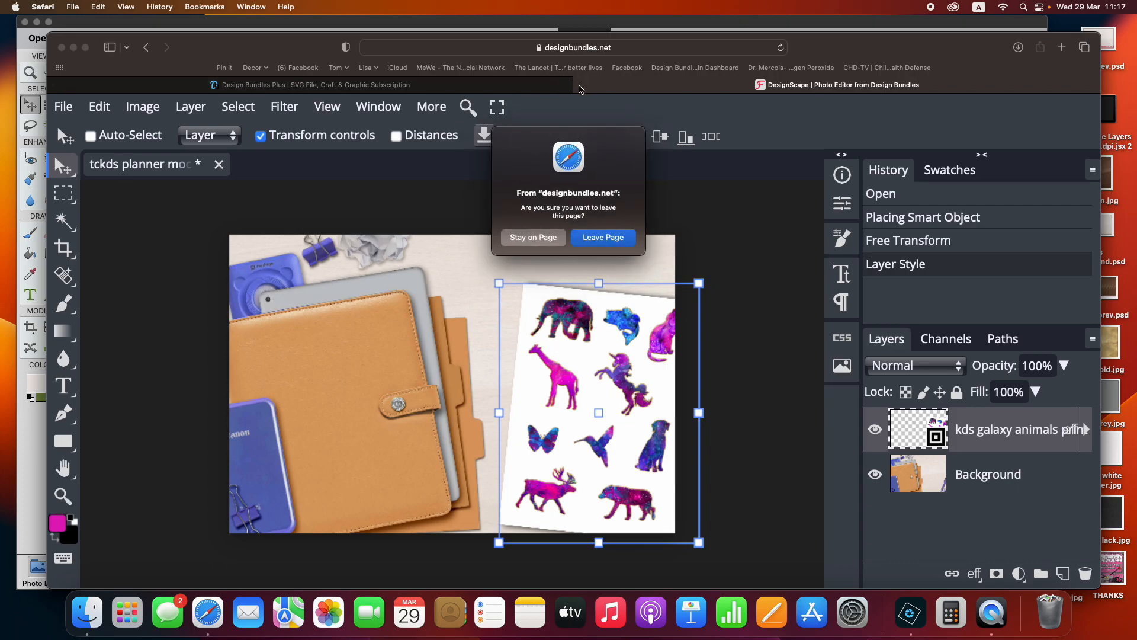
left_click(603, 238)
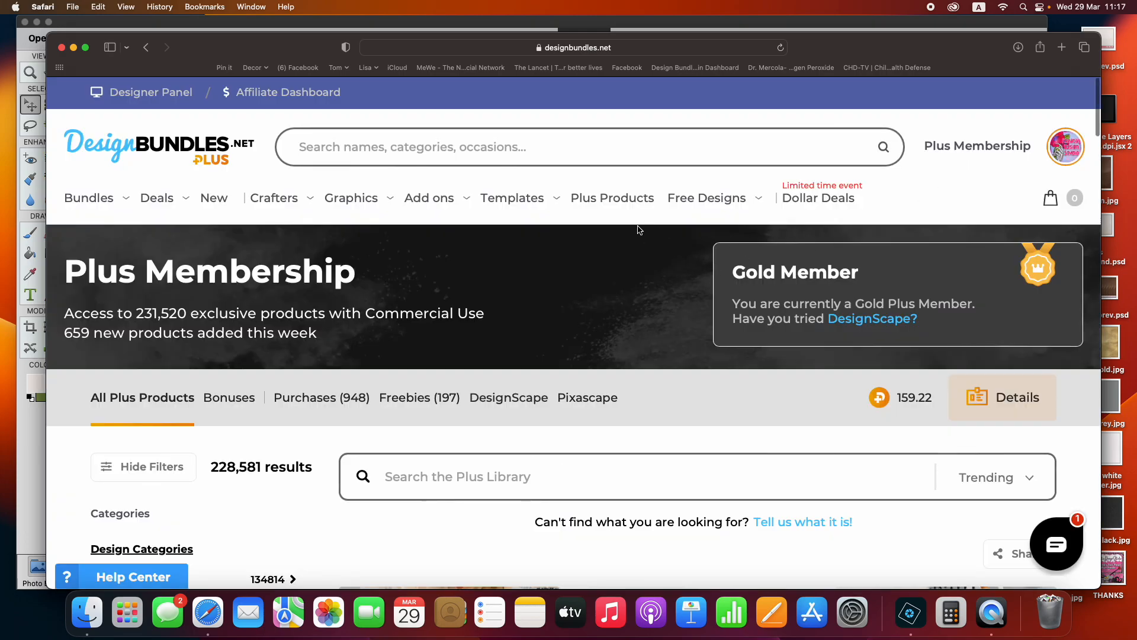
left_click(525, 398)
scroll(323, 474, "down", 2)
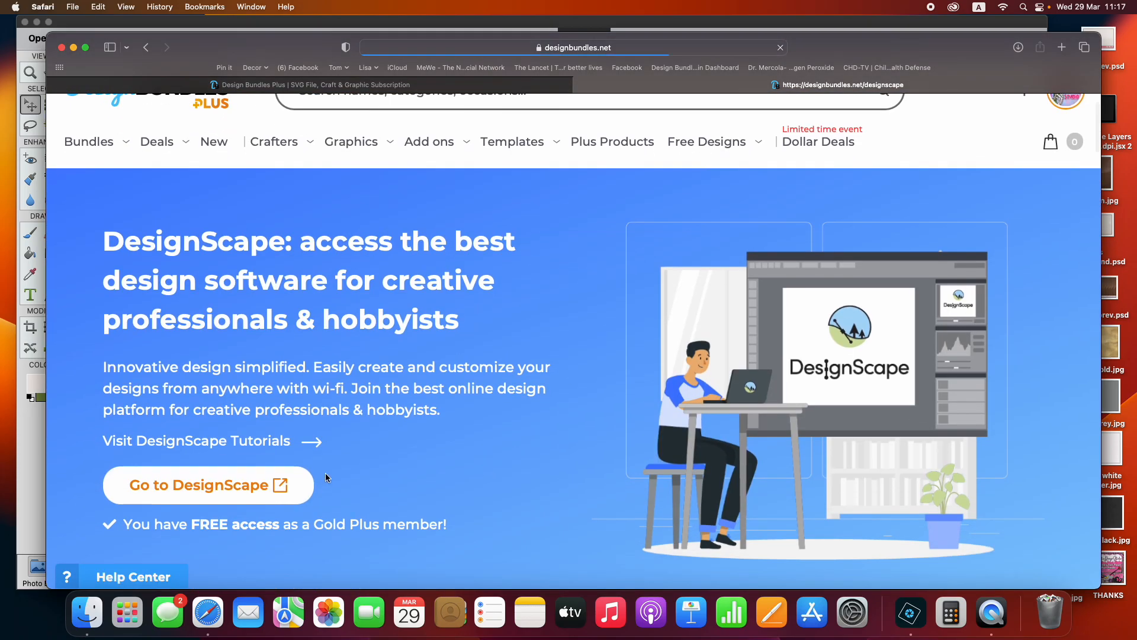
left_click(217, 484)
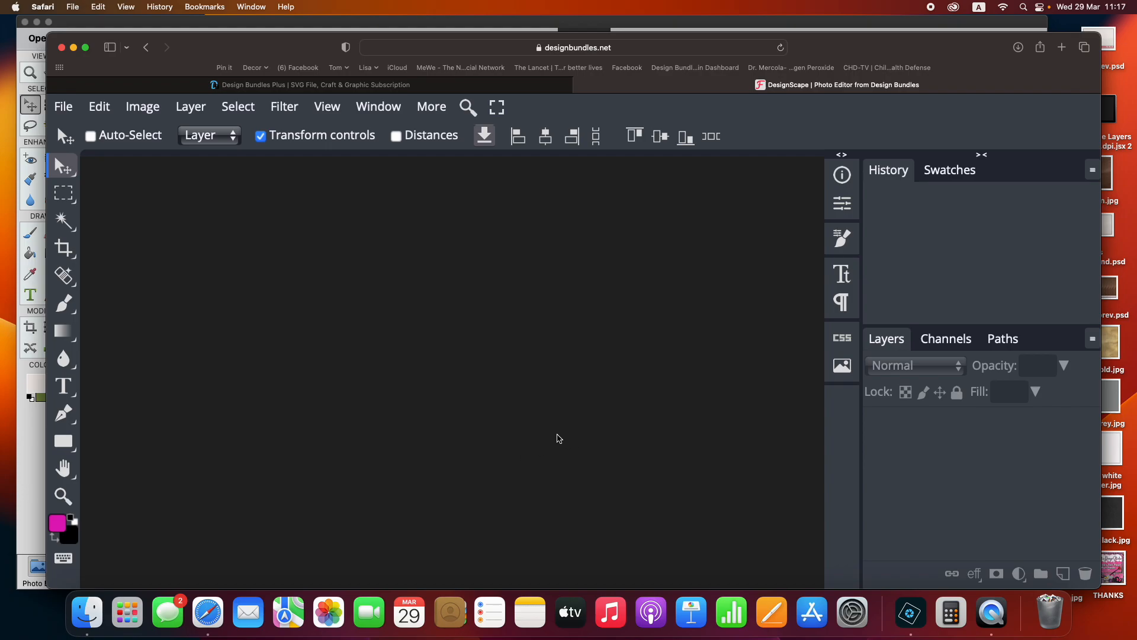
Load the tckds planner mockup PSD from the tckds-plannermockup2 folder in Design Bundles into DesignScape
left_click(87, 613)
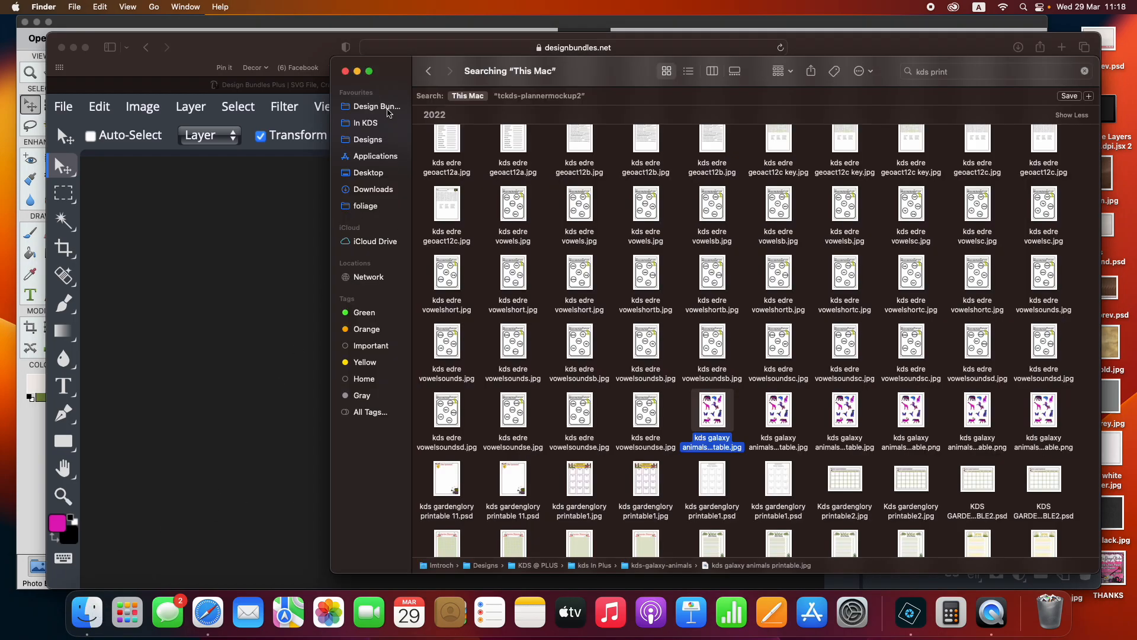
left_click(390, 108)
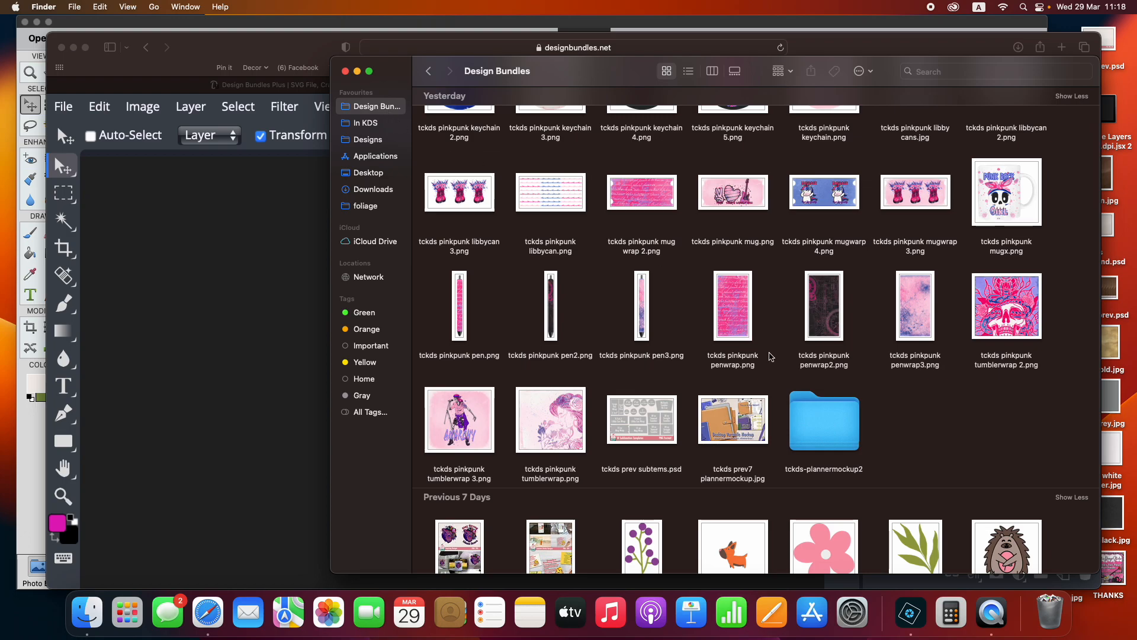
double_click(838, 422)
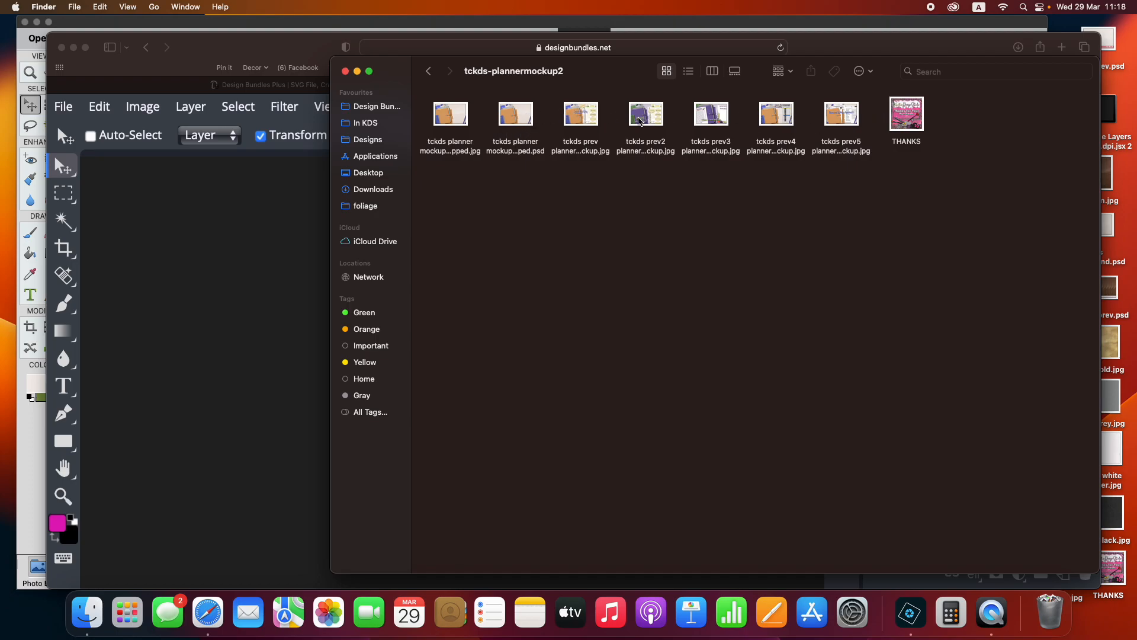
left_click_drag(515, 113, 236, 247)
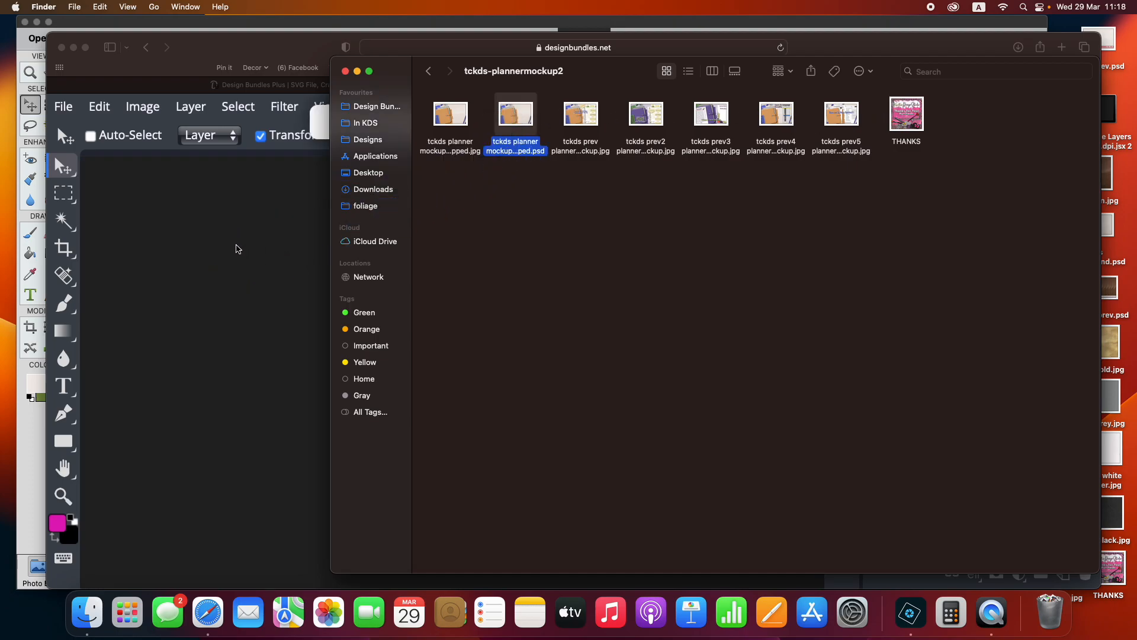
Return to DesignScape and move the orange planner cover on layer 6 slightly left and down from the clasp
left_click(212, 388)
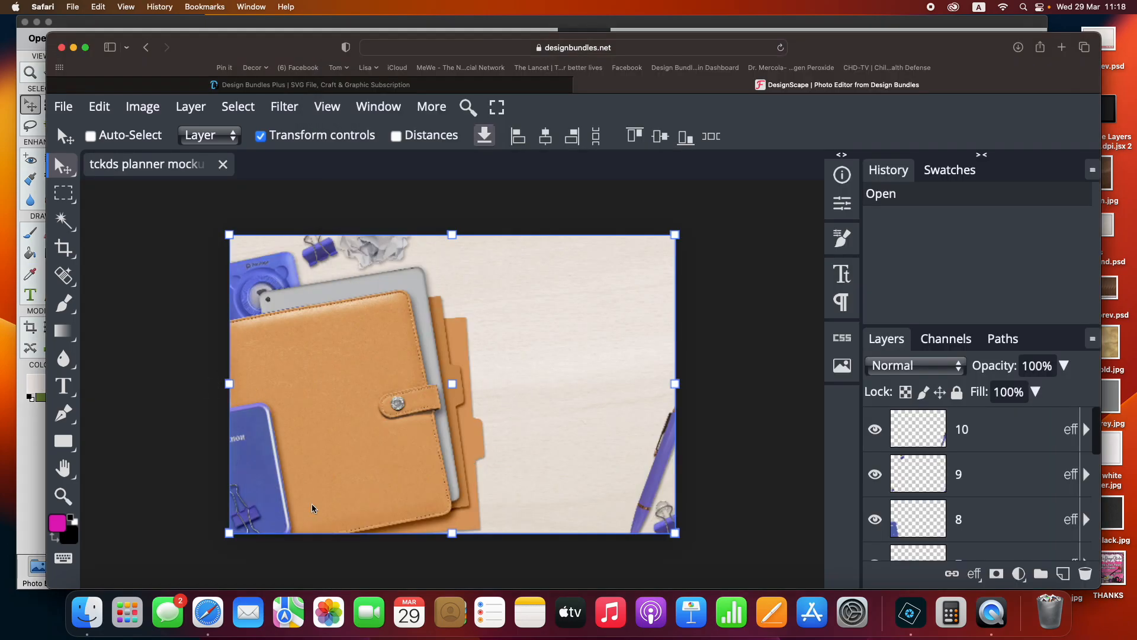
scroll(1006, 472, "down", 3)
scroll(1005, 473, "down", 2)
scroll(1006, 472, "down", 1)
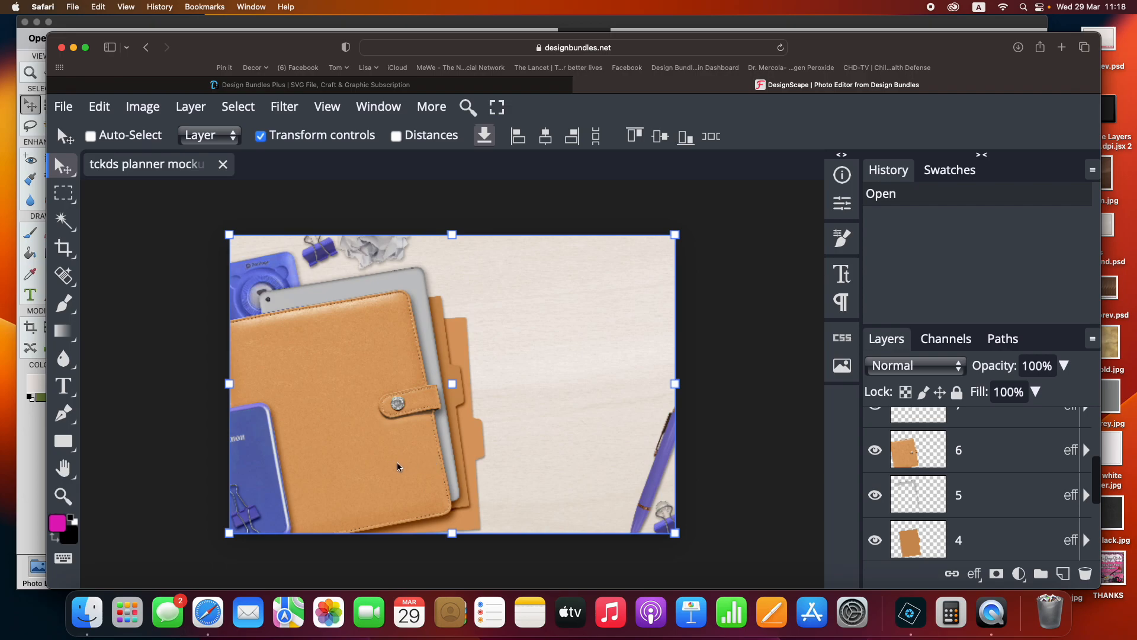
mouse_move(397, 466)
left_mouse_down()
mouse_move(409, 465)
mouse_move(398, 466)
left_mouse_up()
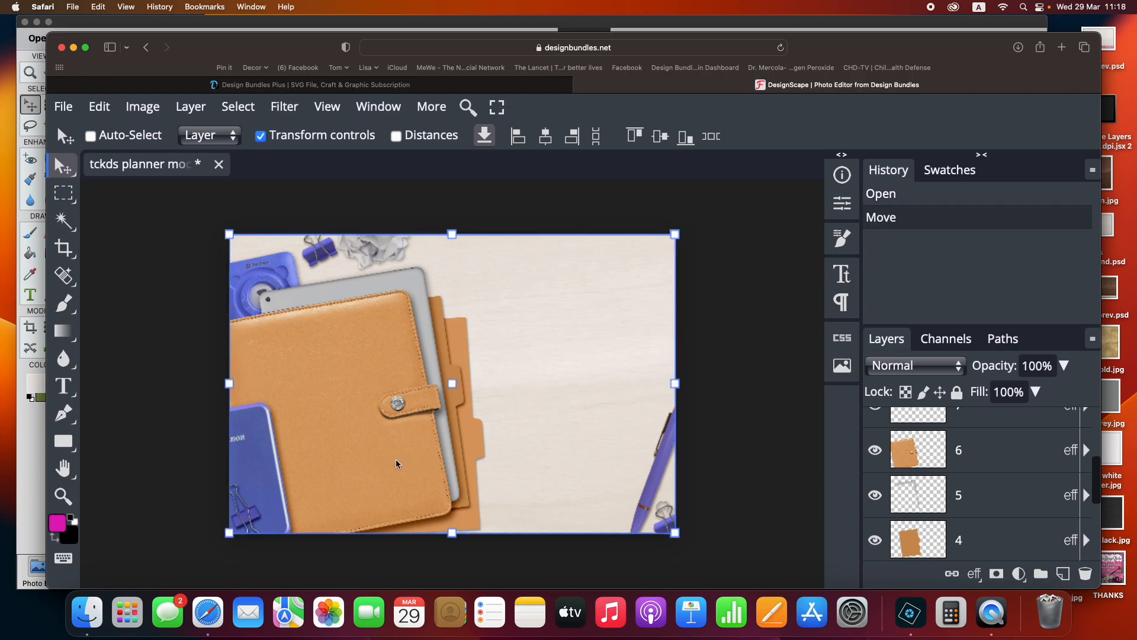
left_click(1001, 451)
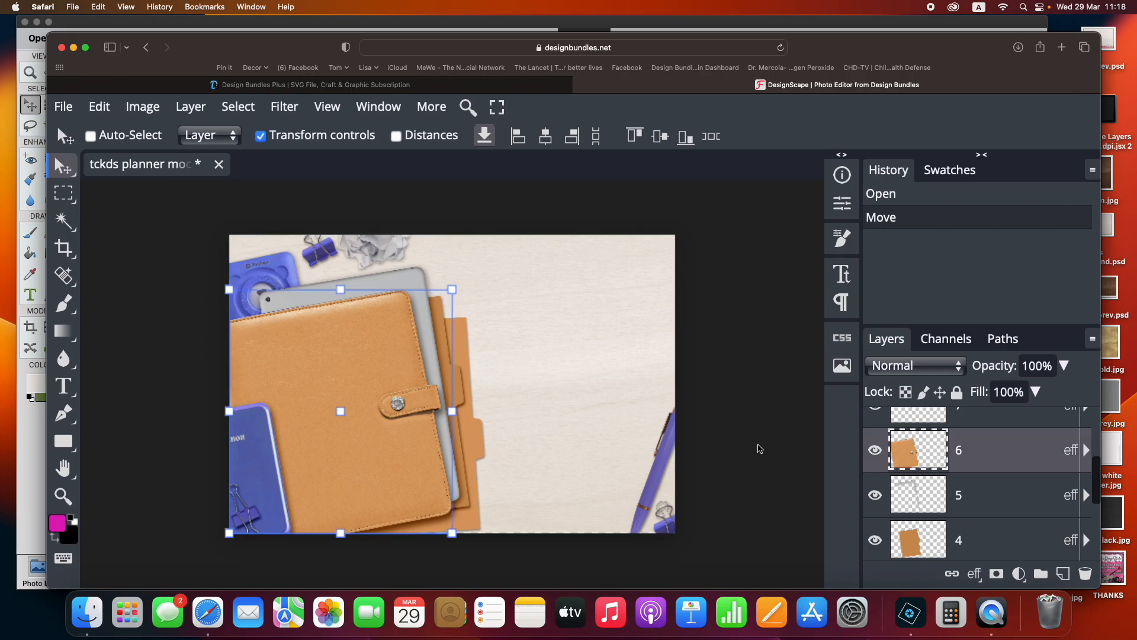
mouse_move(370, 478)
left_mouse_down()
mouse_move(422, 446)
mouse_move(366, 472)
left_mouse_up()
mouse_move(372, 320)
left_mouse_down()
mouse_move(655, 295)
mouse_move(372, 318)
left_mouse_up()
left_click_drag(450, 273, 456, 274)
left_click_drag(389, 331, 365, 336)
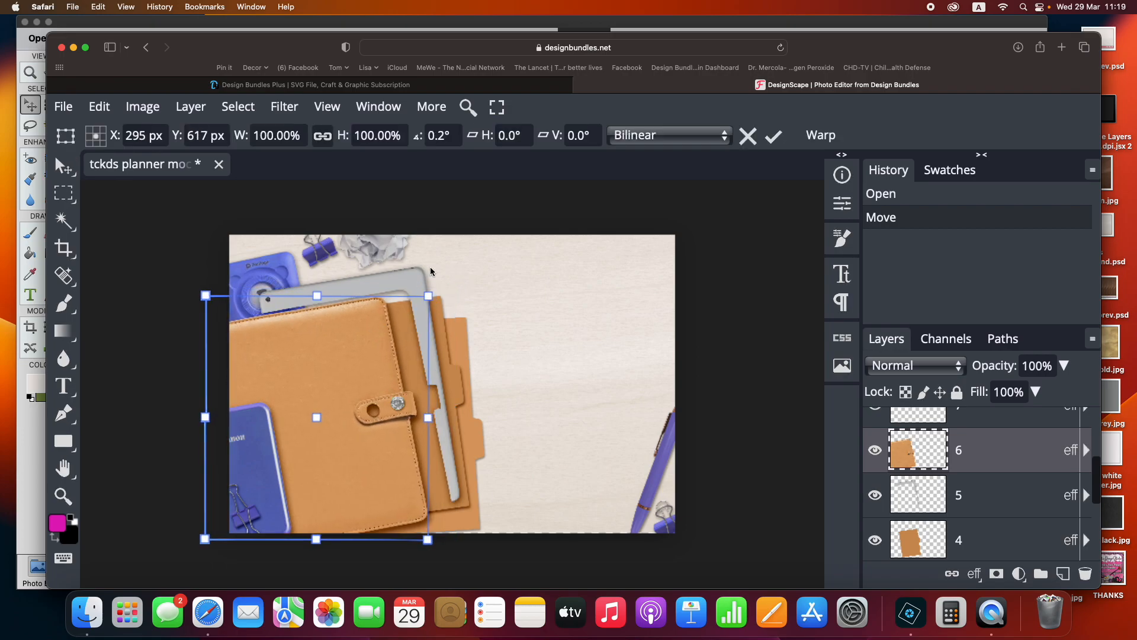
Move the tablet on layer 5 left behind the planner cover, and shift layers 5 and 6 together back toward the clasp
left_click(970, 493)
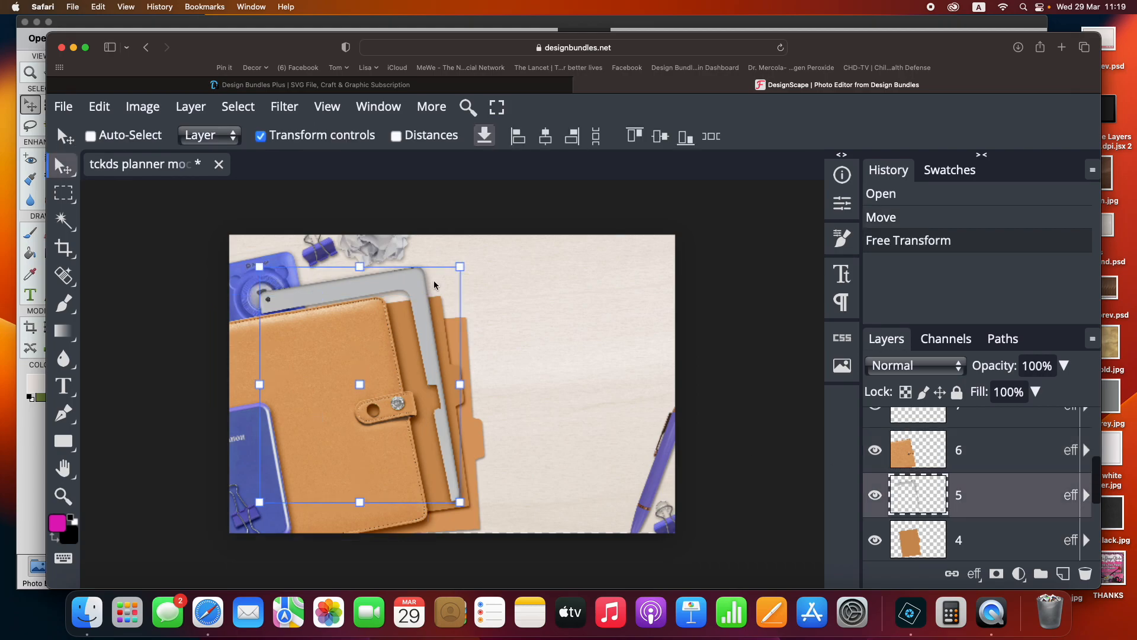
left_click_drag(430, 283, 396, 293)
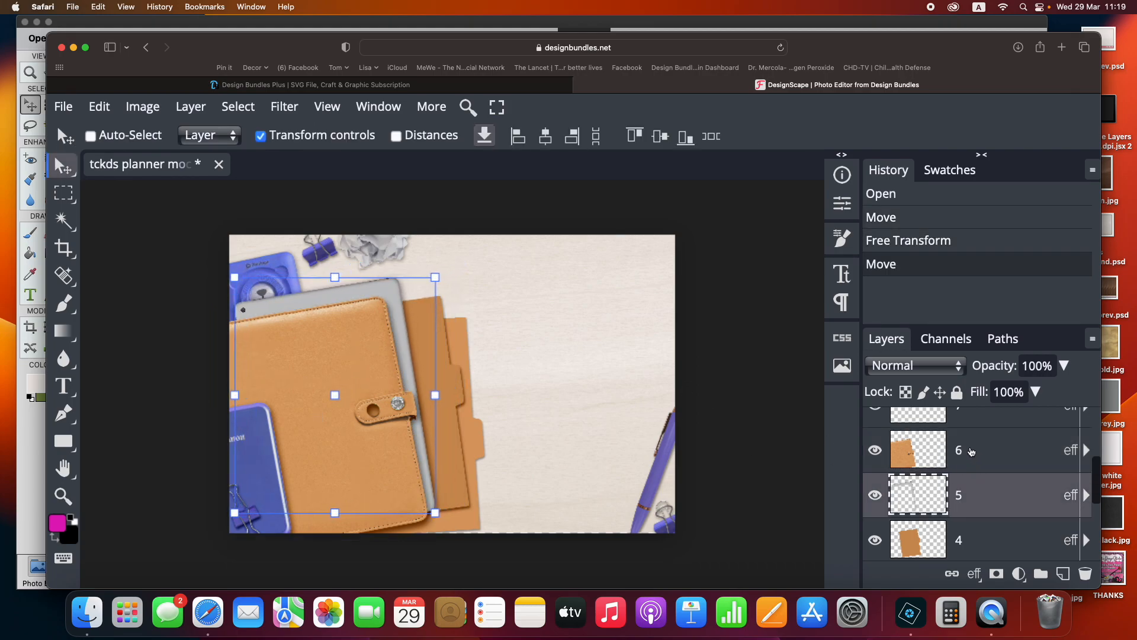
left_click(978, 452, "shift")
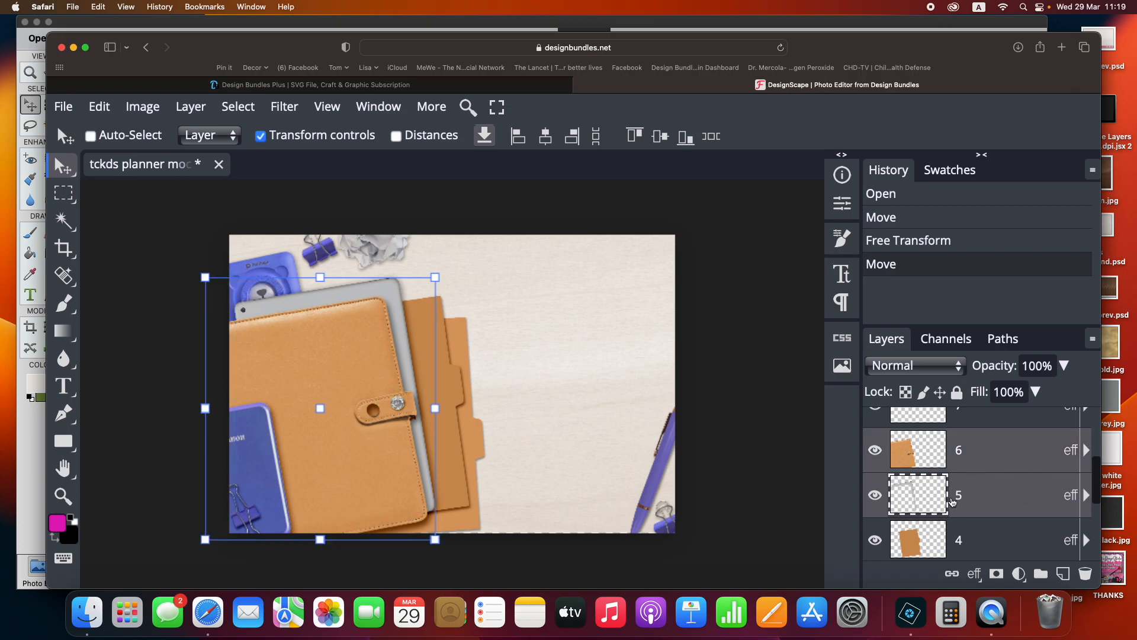
left_click_drag(357, 408, 376, 394)
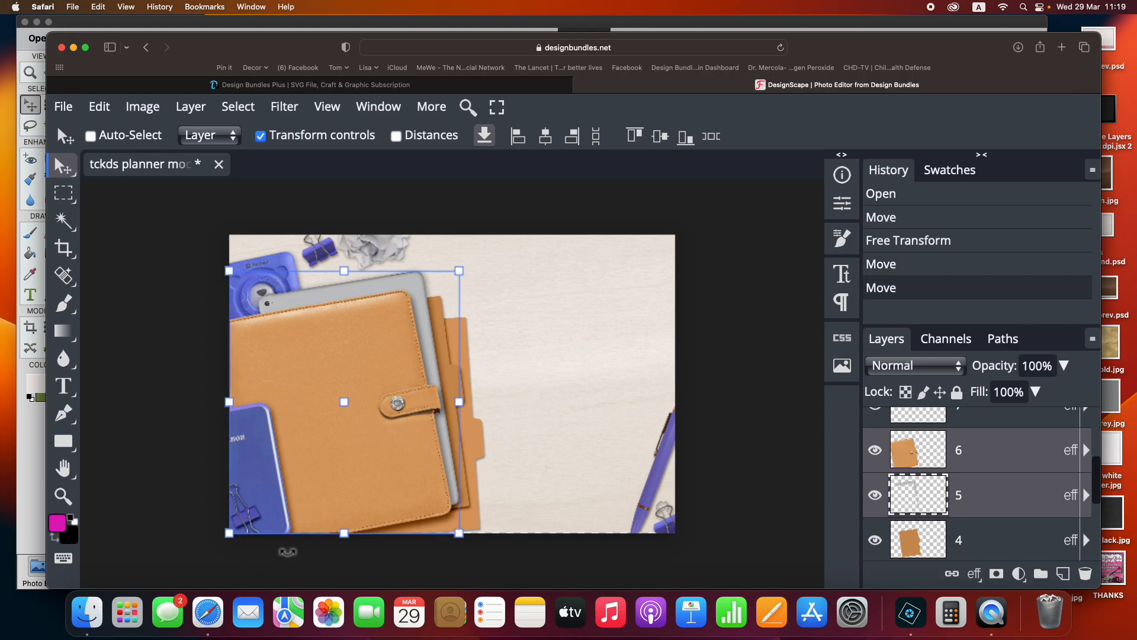
Undo the moves of the planner cover and the tablet
key("super+z")
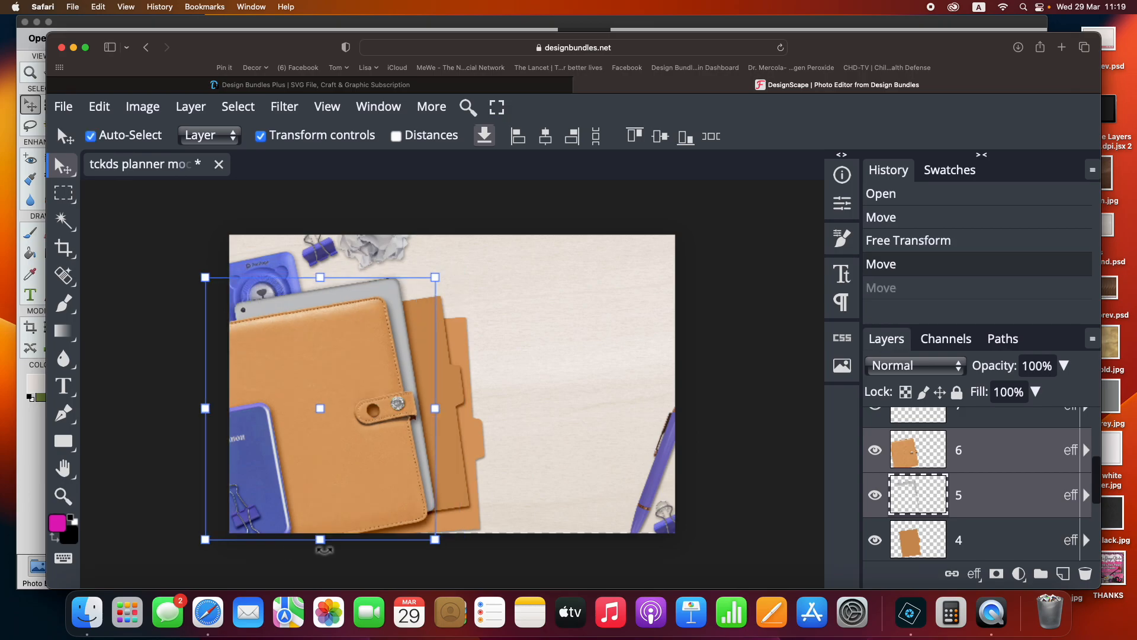
key("super+z")
key("super+z")
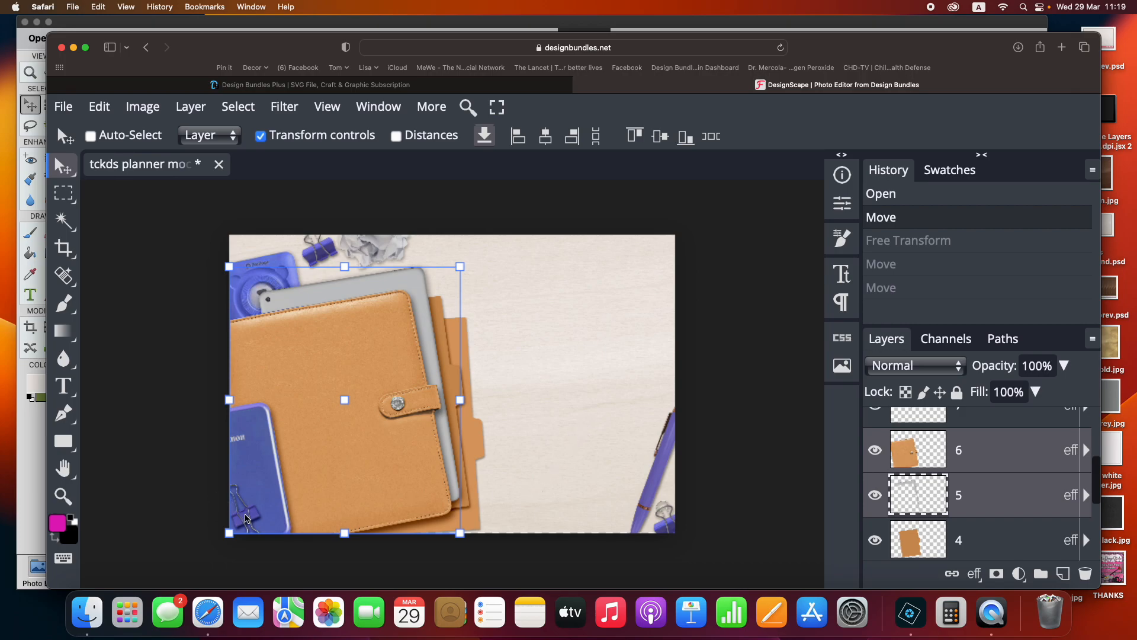
Hide the mockup's blue device on layer 8, the binder clips on layer 9 and the camera on layer 2
scroll(917, 481, "up", 3)
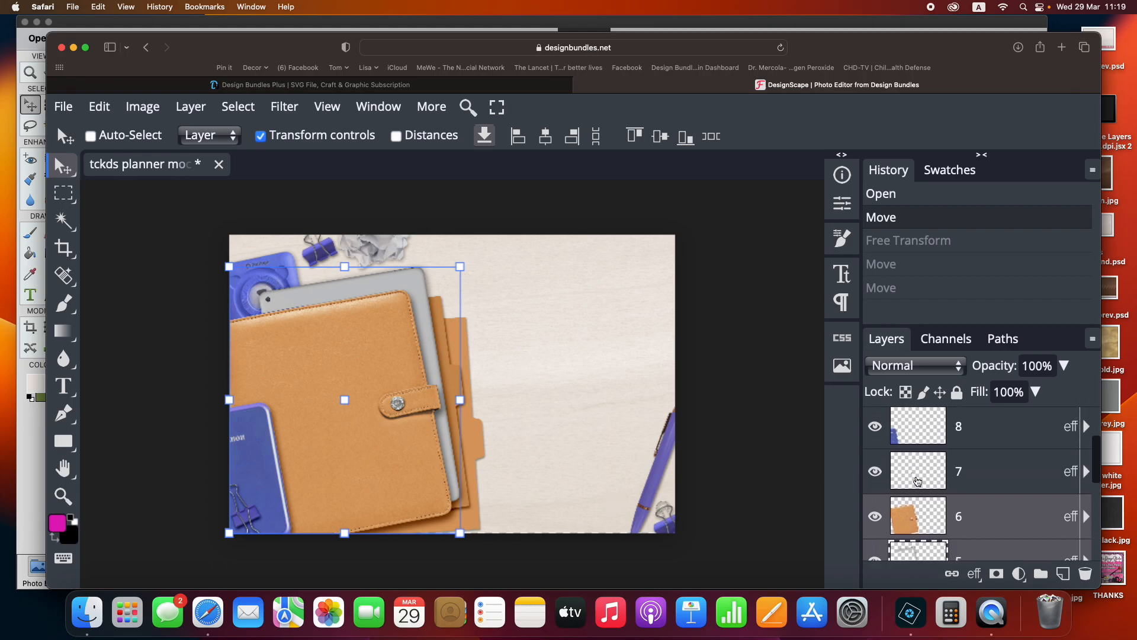
left_click(875, 450)
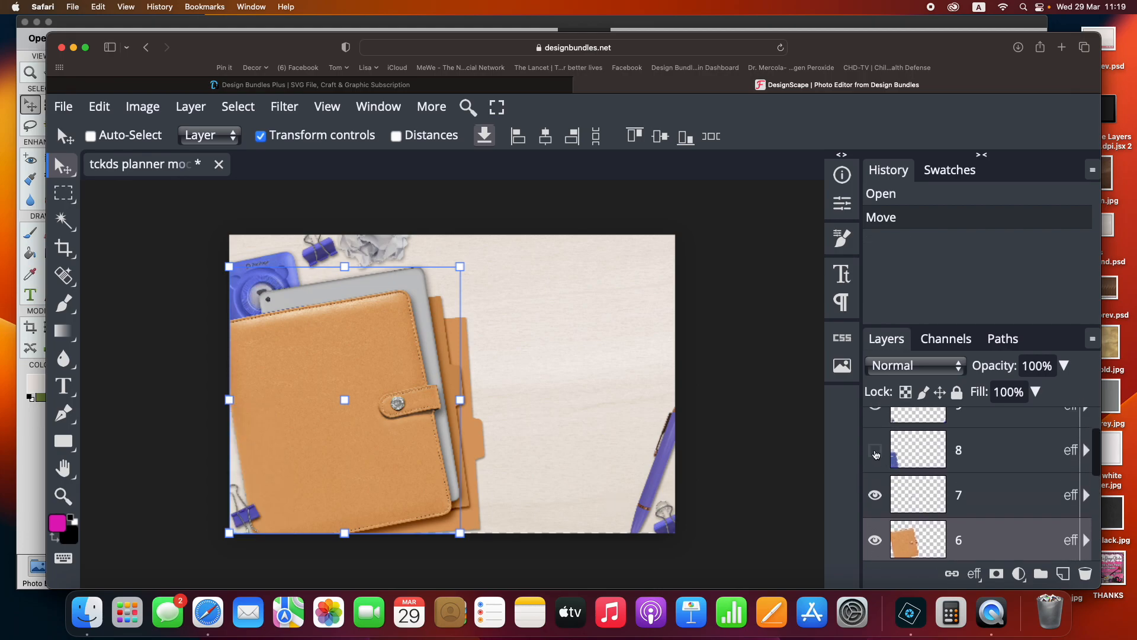
scroll(974, 463, "up", 2)
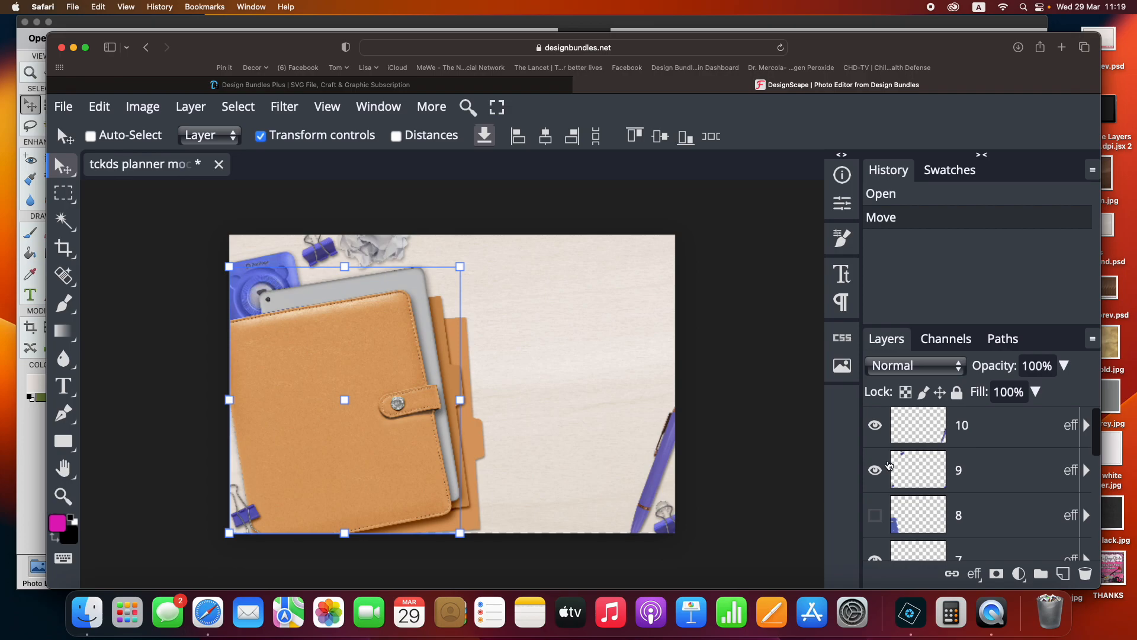
left_click(876, 471)
scroll(895, 472, "up", 1)
left_click(876, 430)
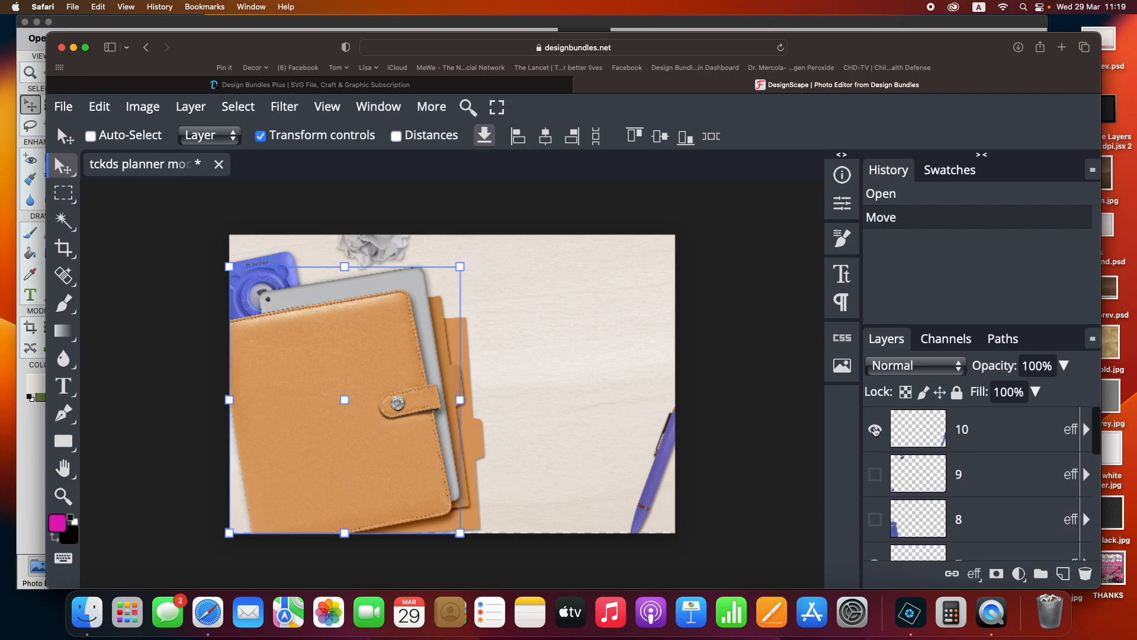
left_click(875, 430)
scroll(949, 470, "down", 2)
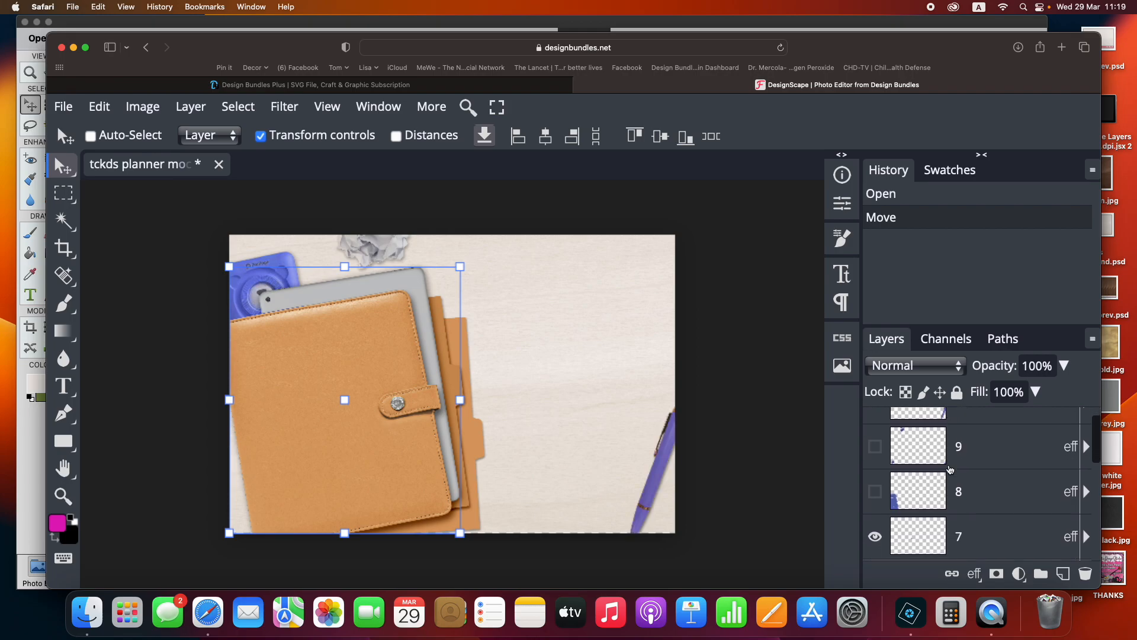
scroll(950, 469, "down", 5)
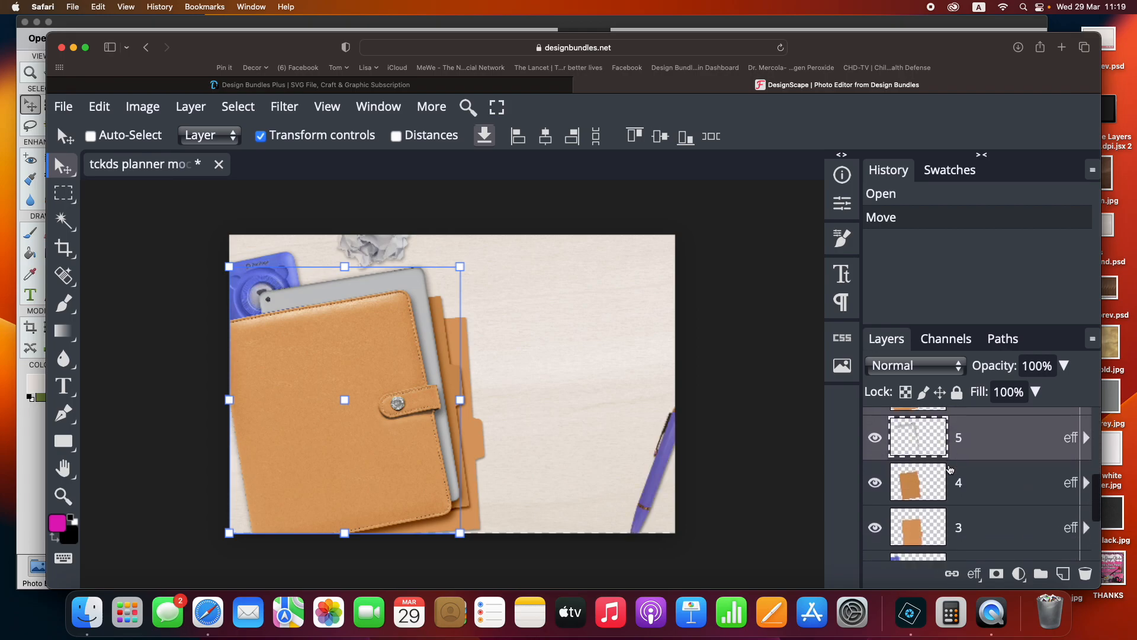
left_click(876, 484)
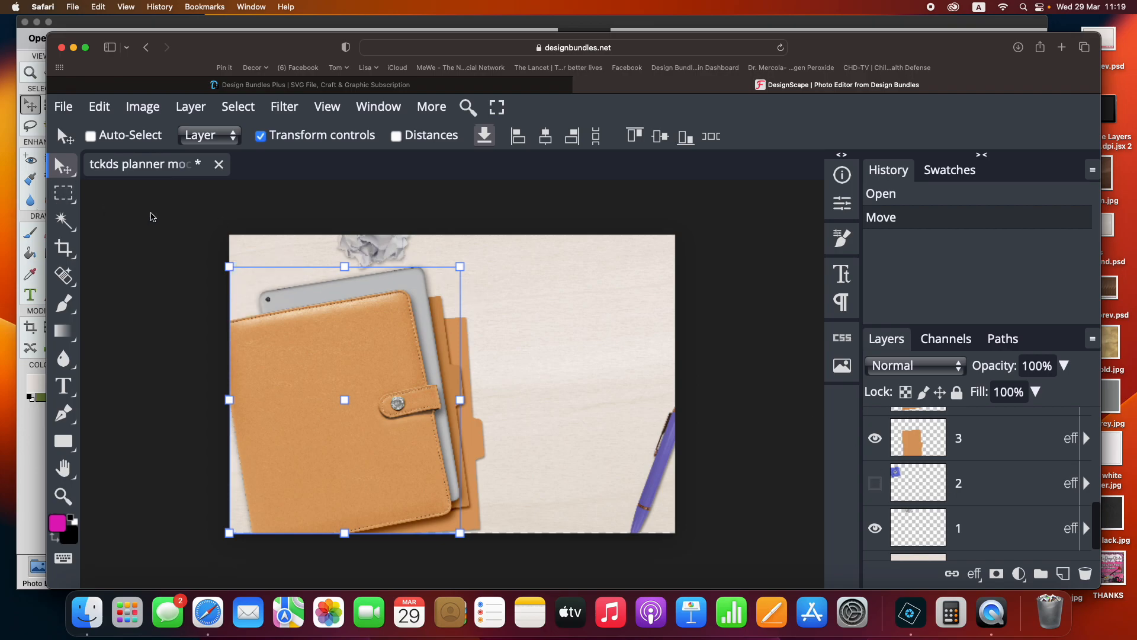
Duplicate the crumpled paper on layer 1 and move the copy left along the mockup's upper edge
left_click(381, 258)
scroll(965, 491, "down", 1)
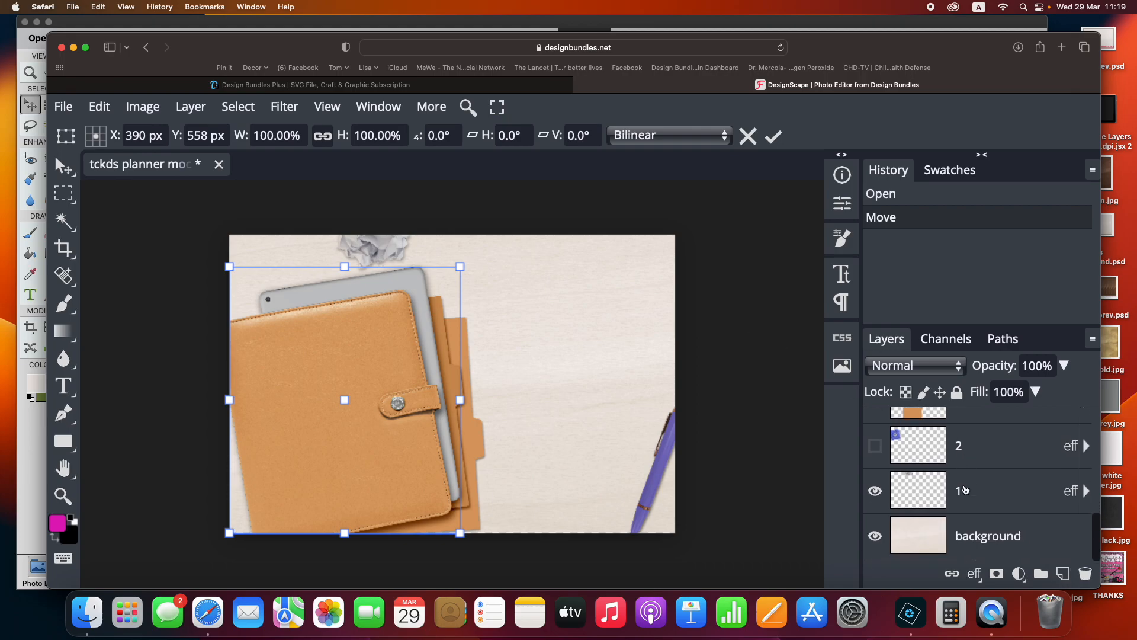
left_click(965, 490)
right_click(985, 498)
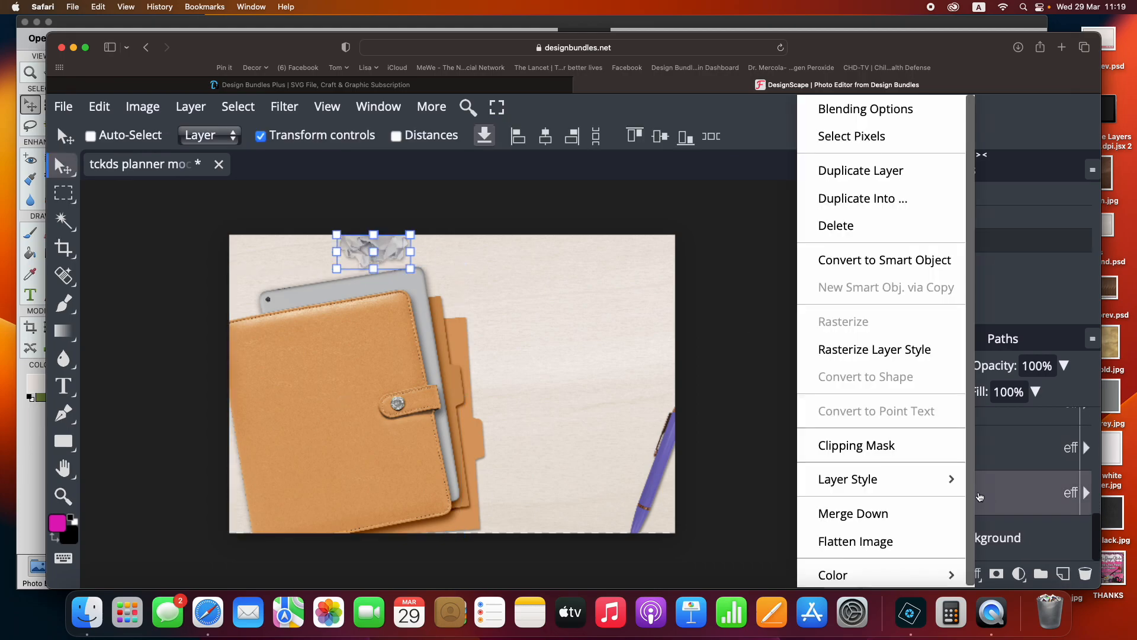
left_click(845, 172)
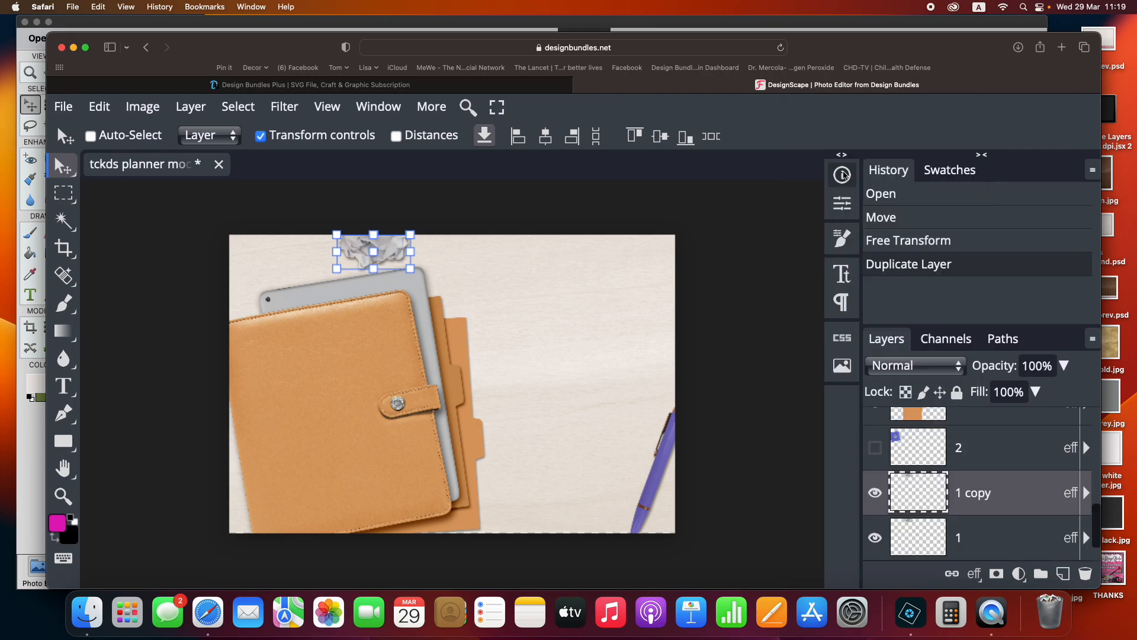
left_click(379, 248)
left_click_drag(378, 246, 290, 254)
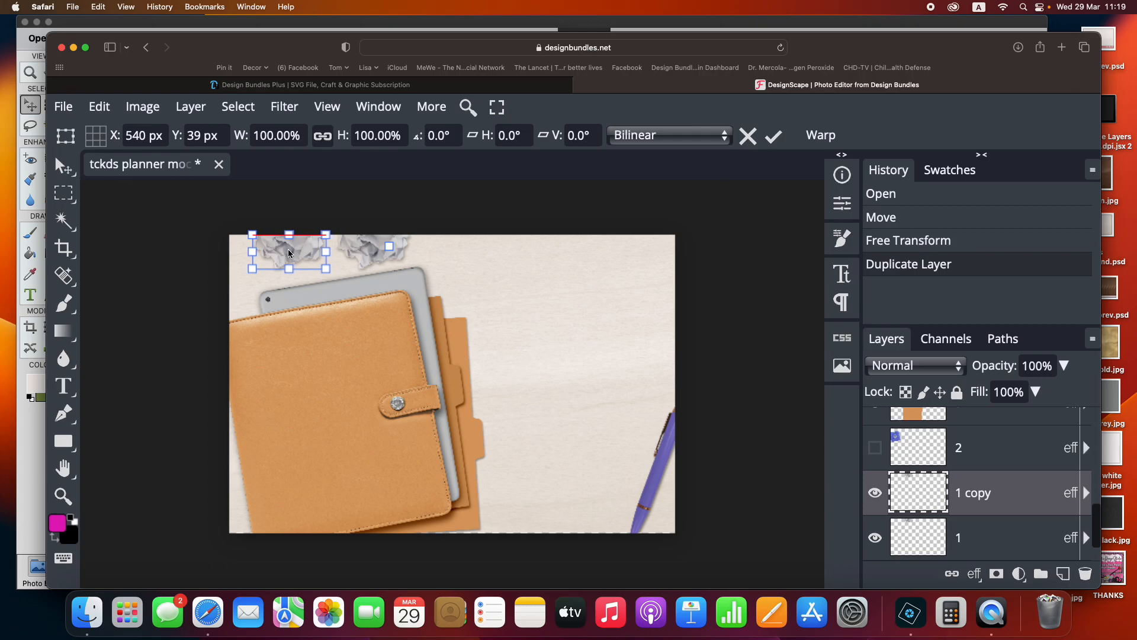
Flip the paper copy vertically and horizontally, move it back left above the planner and rotate it about 67.8°
right_click(294, 255)
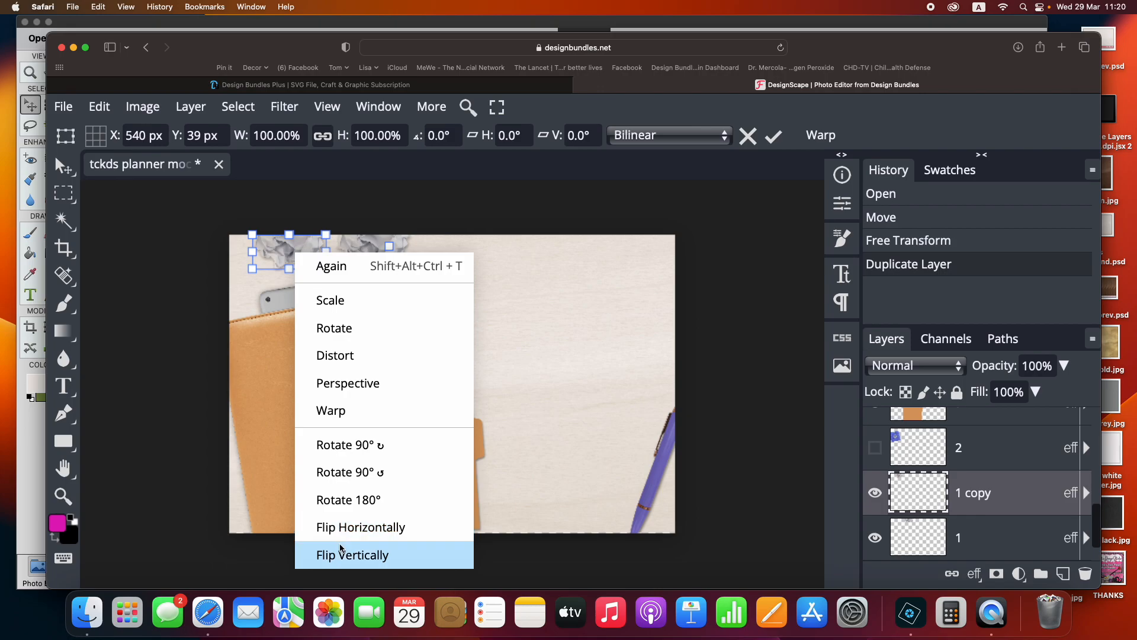
left_click(341, 551)
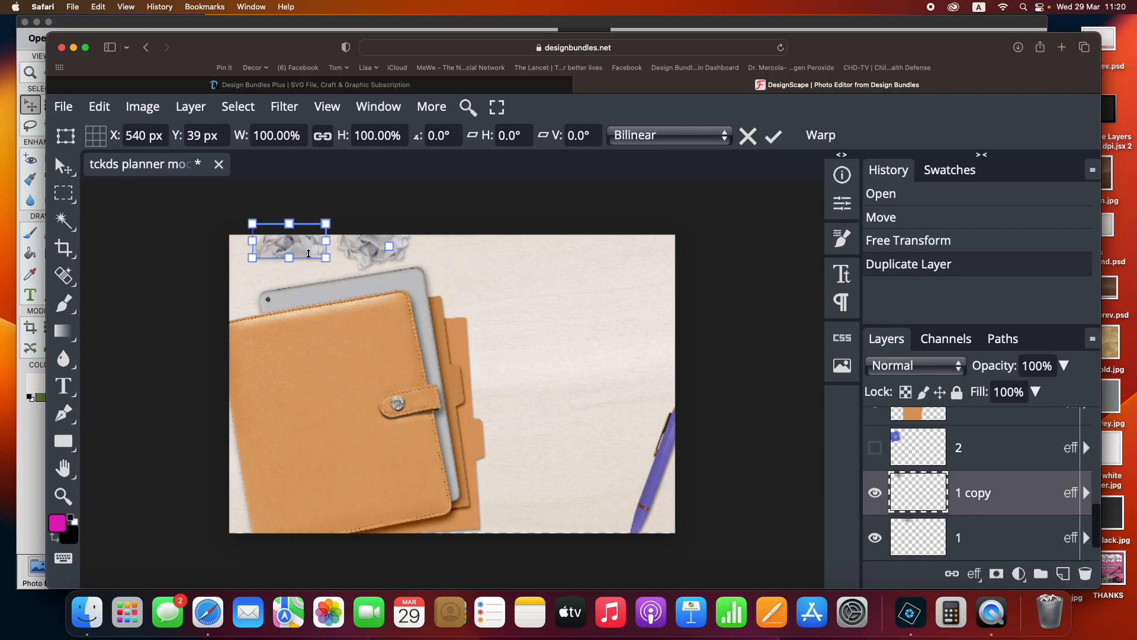
right_click(311, 265)
left_click(365, 527)
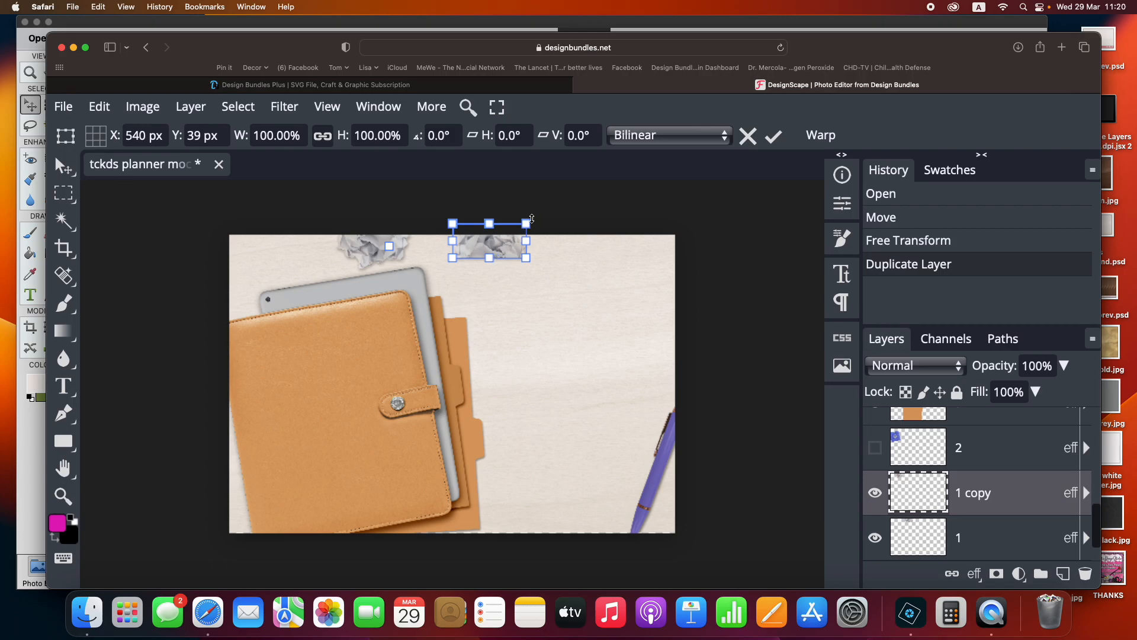
left_click_drag(508, 251, 267, 263)
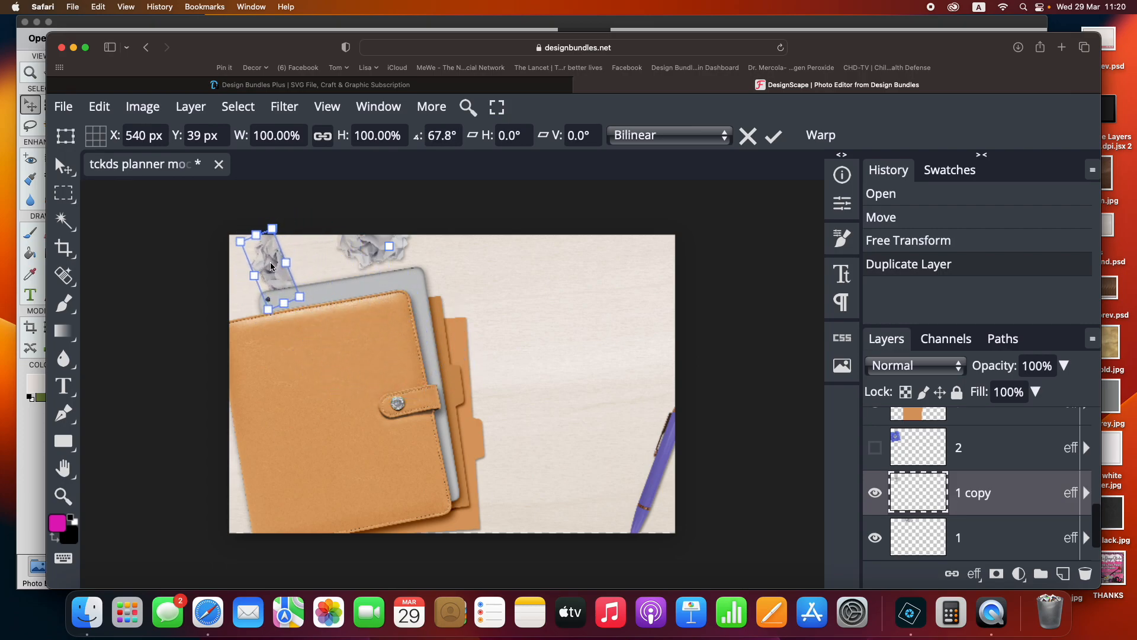
Flip the paper copy horizontally again and place it over the mockup's upper-left corner, rotated to about 118.8°
right_click(275, 265)
left_click(341, 539)
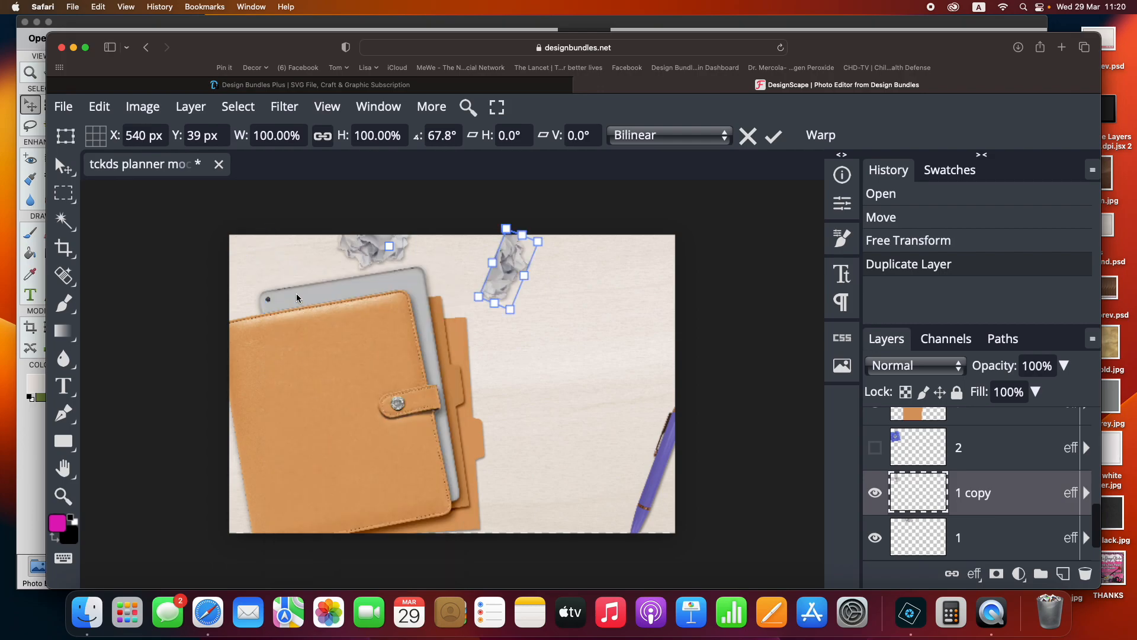
left_click_drag(512, 259, 246, 255)
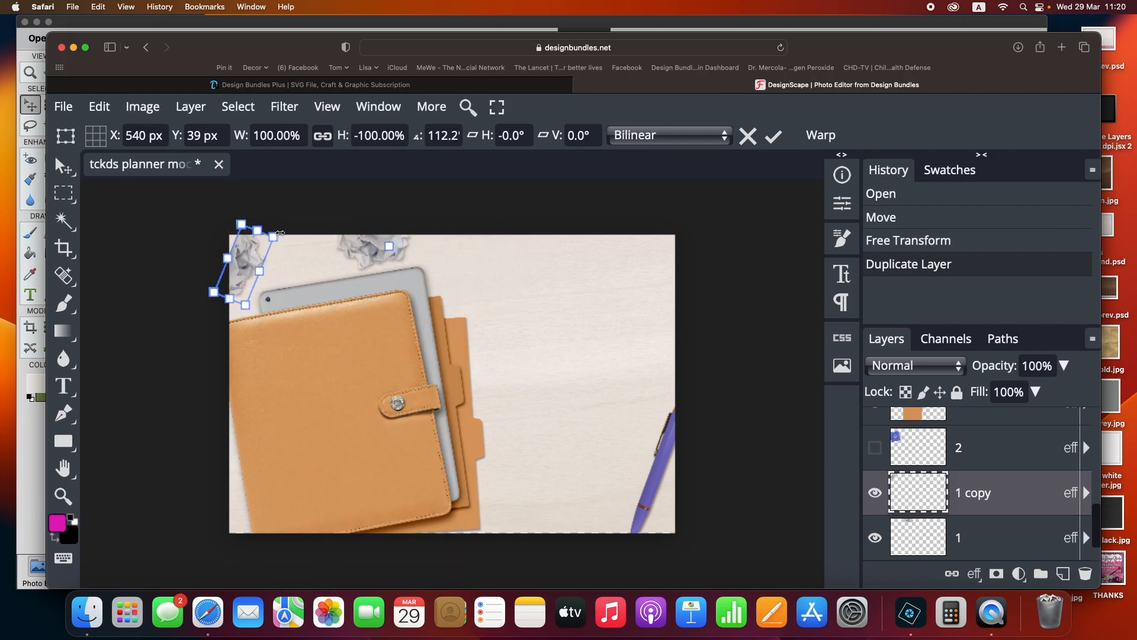
left_click_drag(282, 228, 285, 217)
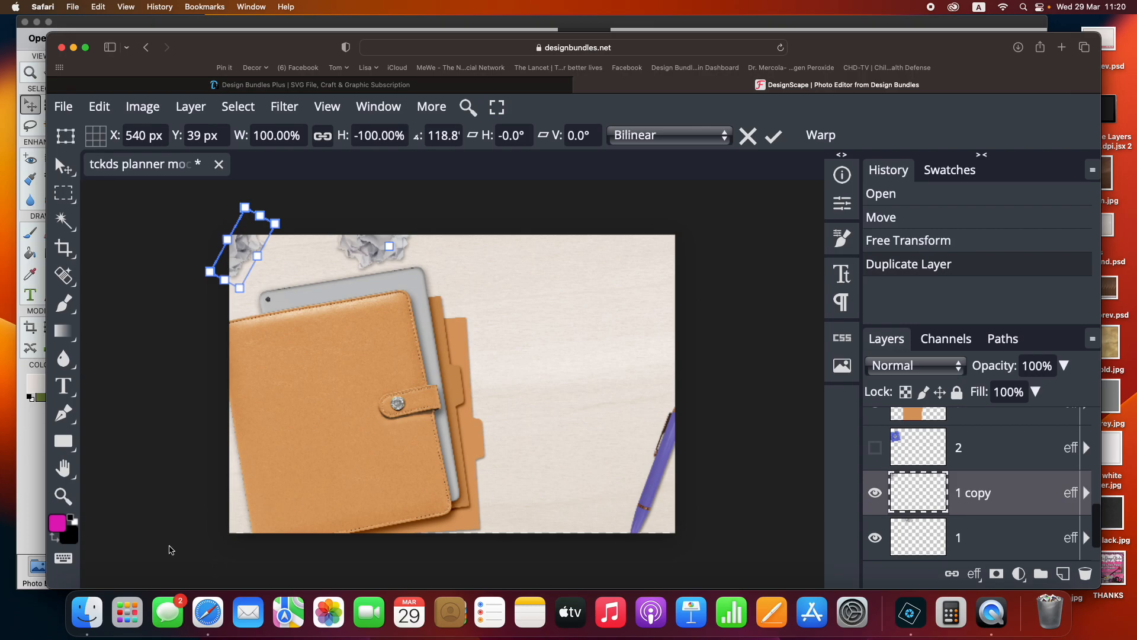
Switch to Finder, open the Design Bundles folder and search for "print"
left_click(88, 612)
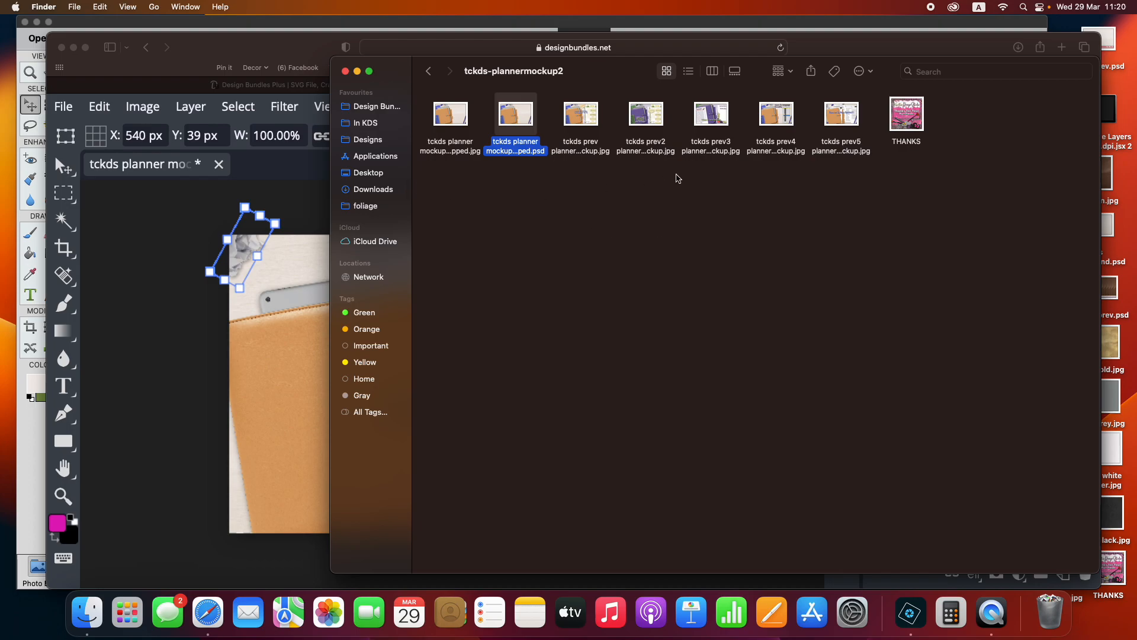
left_click(392, 108)
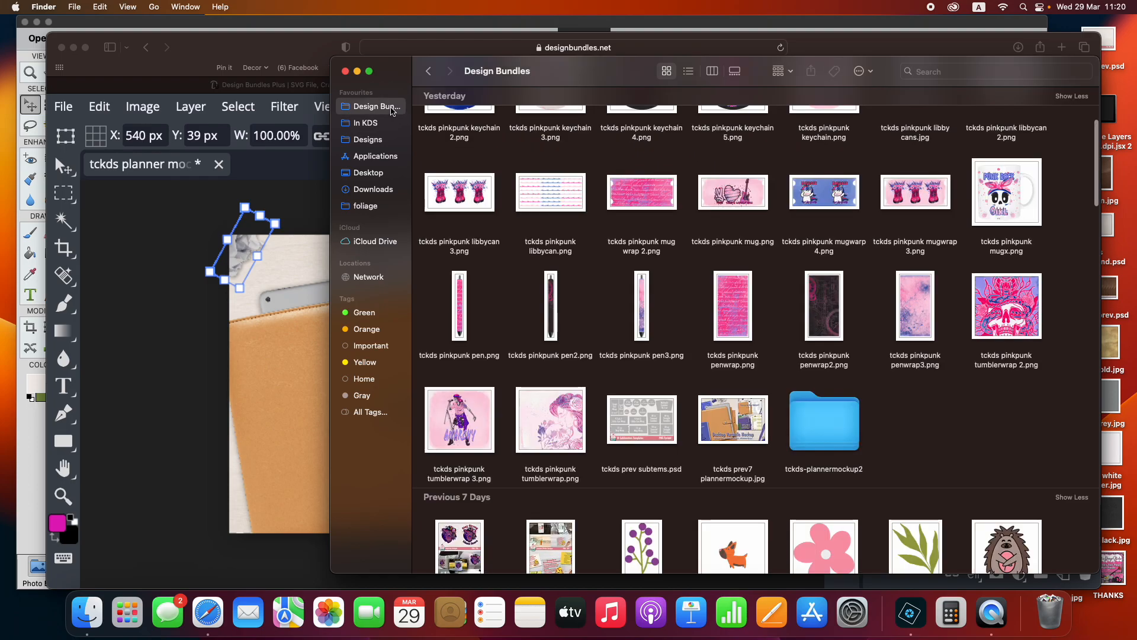
left_click(930, 71)
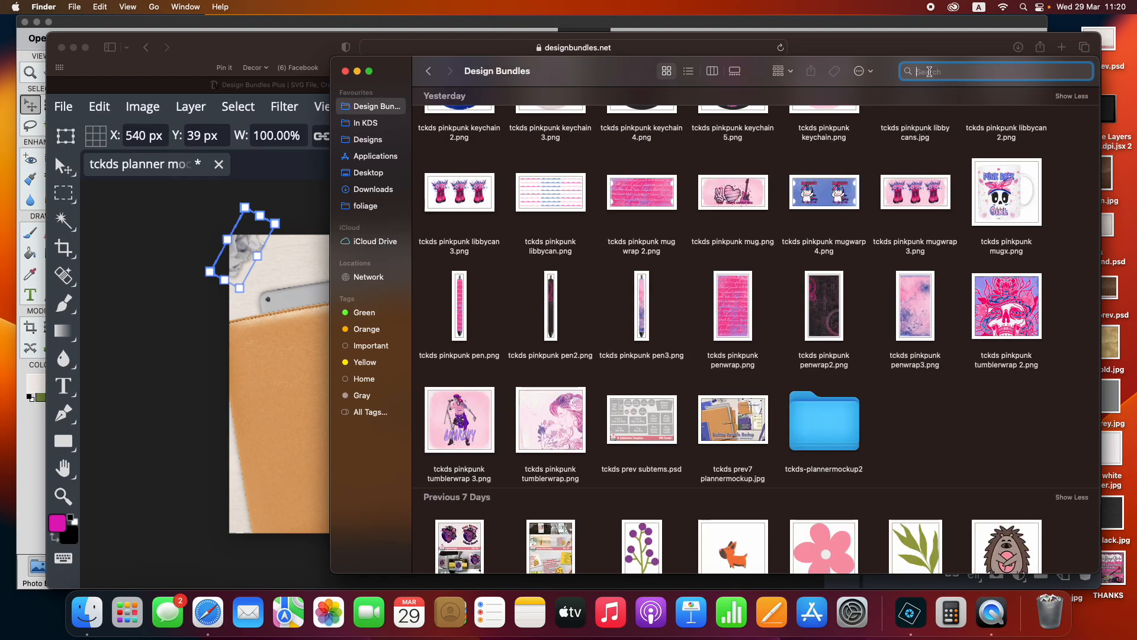
type("print")
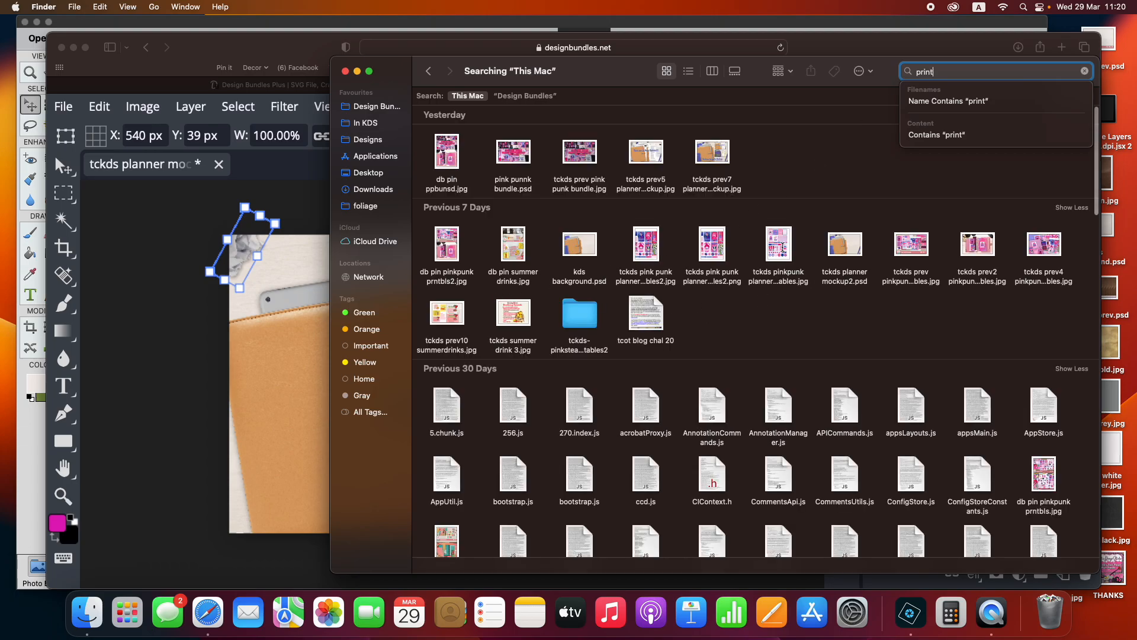
Place the tckds pinkpunk planner printable JPG into the mockup, scale it to about 26.6% and position it beside the planner near the pen
left_click_drag(780, 245, 283, 332)
left_click(256, 346)
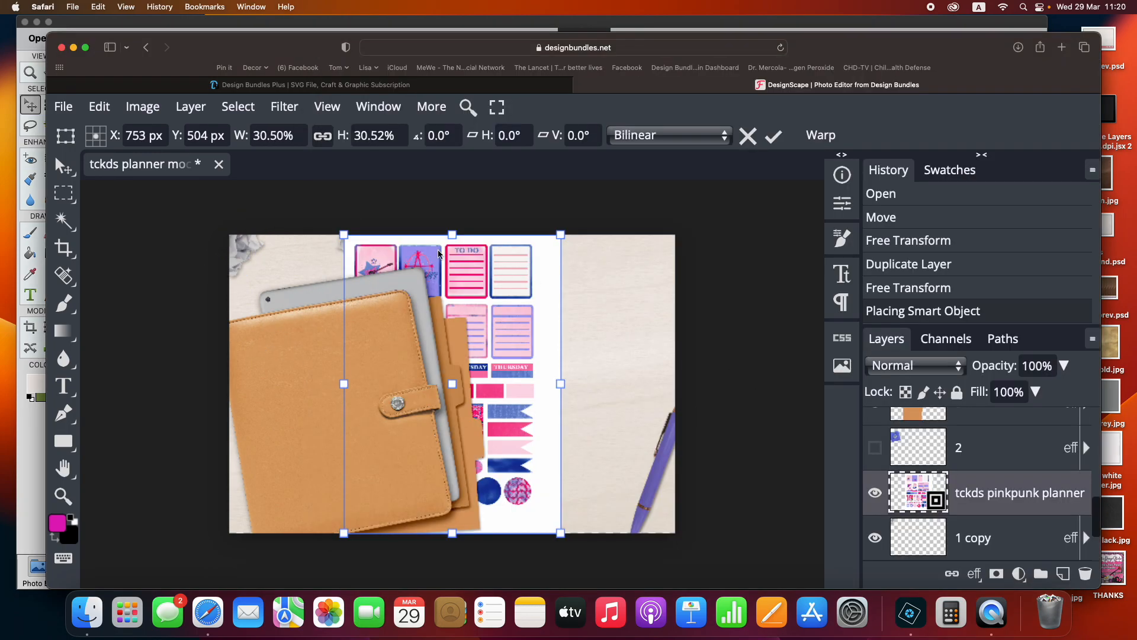
left_click_drag(342, 236, 373, 273)
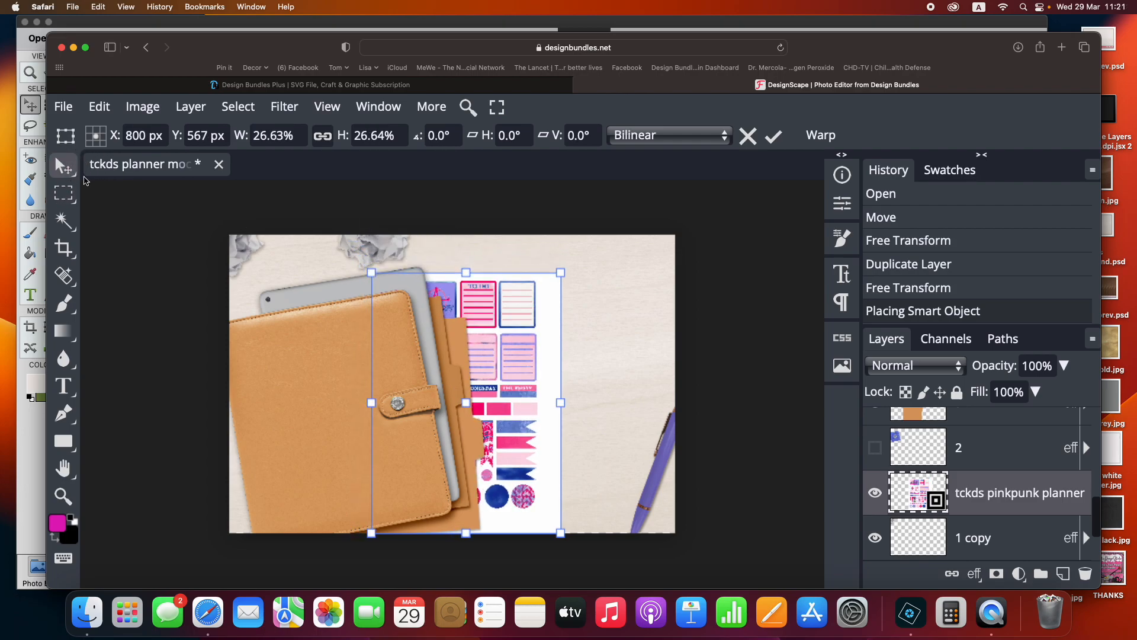
left_click_drag(528, 320, 603, 295)
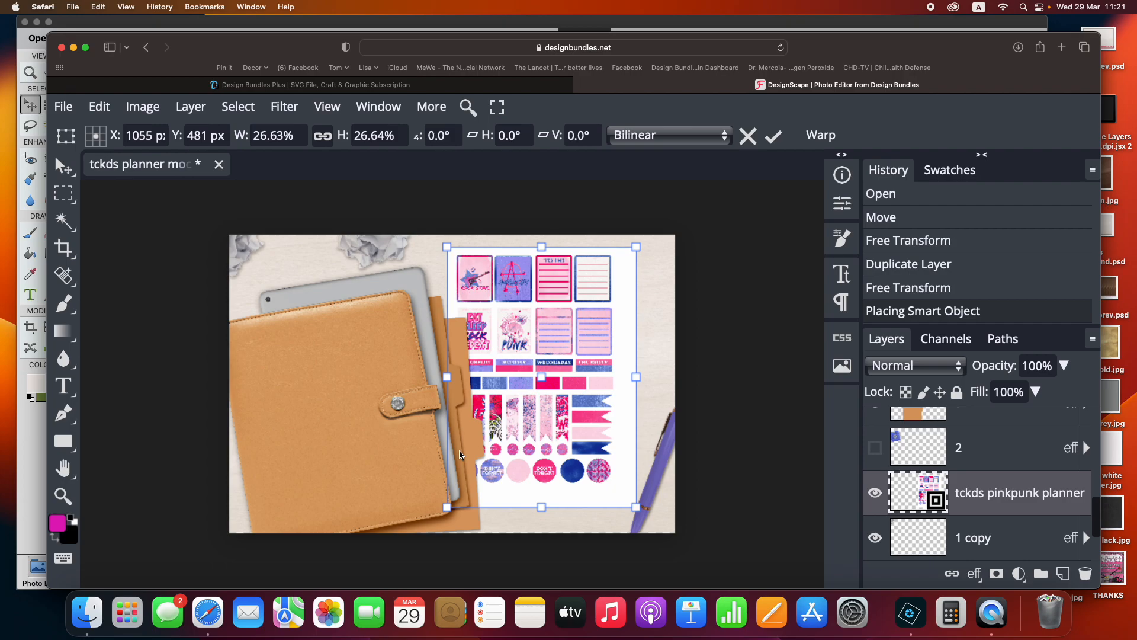
Open layer 3's blending options, accept them as they are, and copy the layer's drop shadow style
scroll(995, 468, "up", 3)
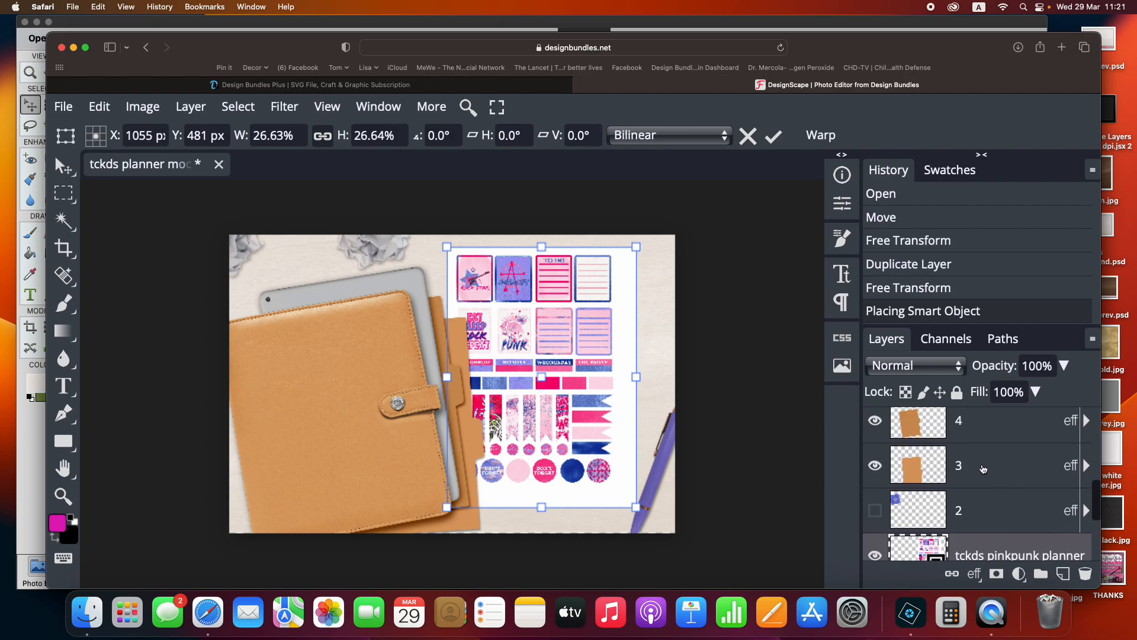
left_click(996, 470)
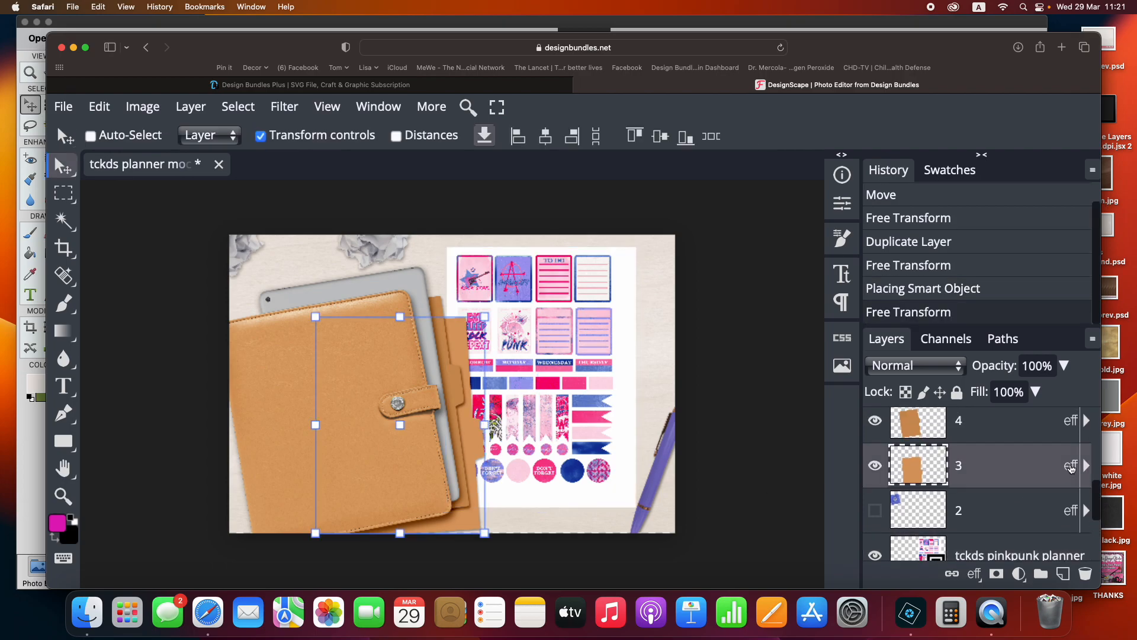
double_click(1071, 469)
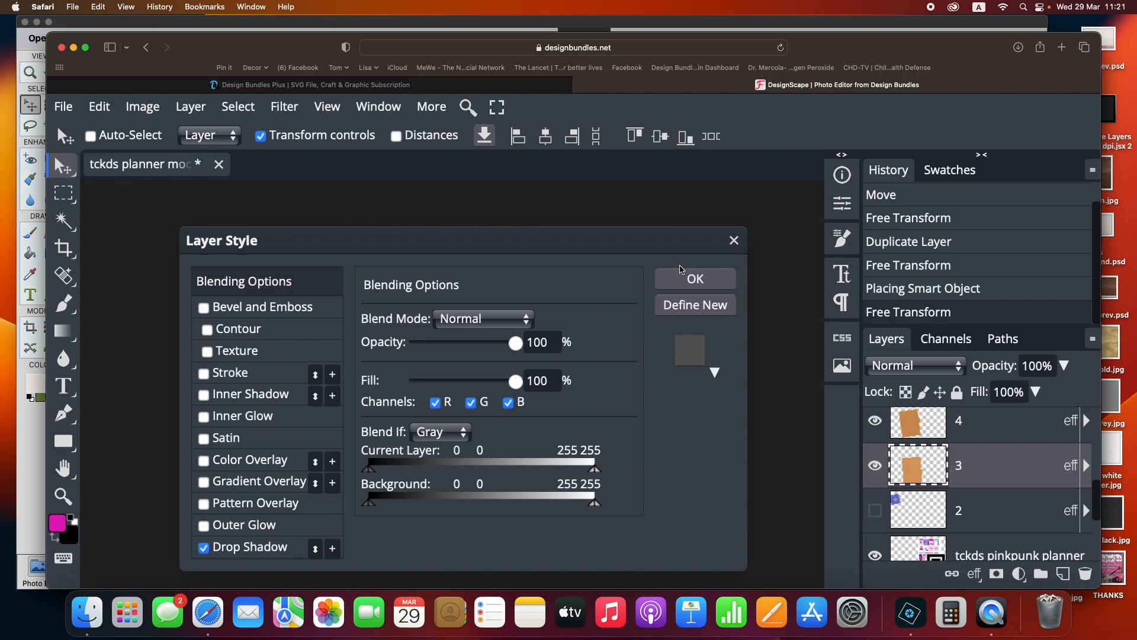
left_click(685, 279)
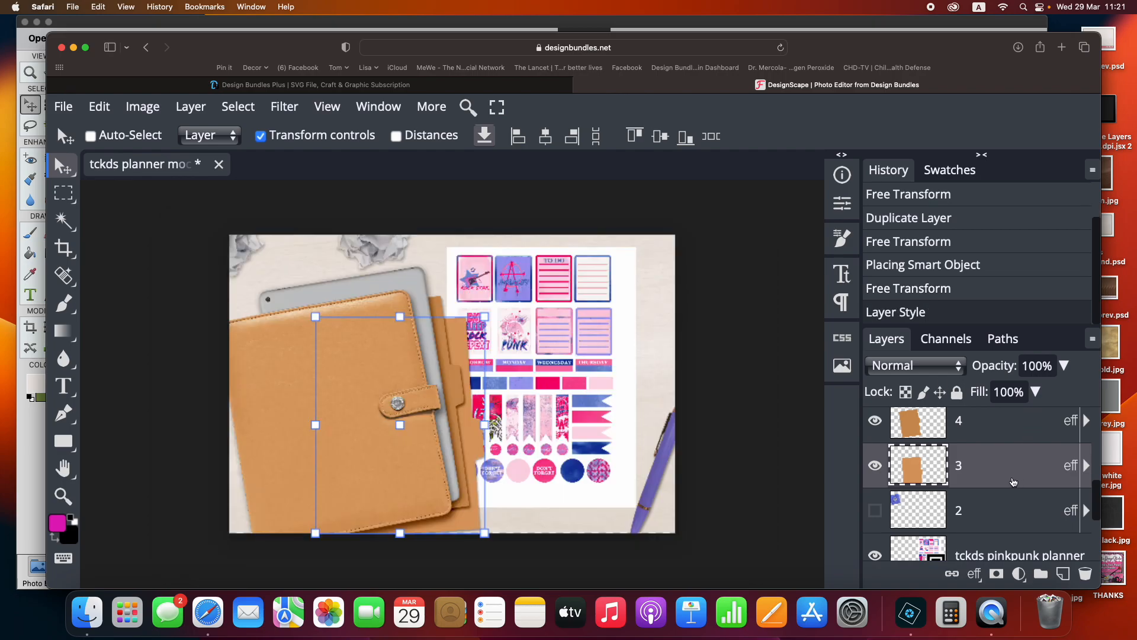
right_click(999, 474)
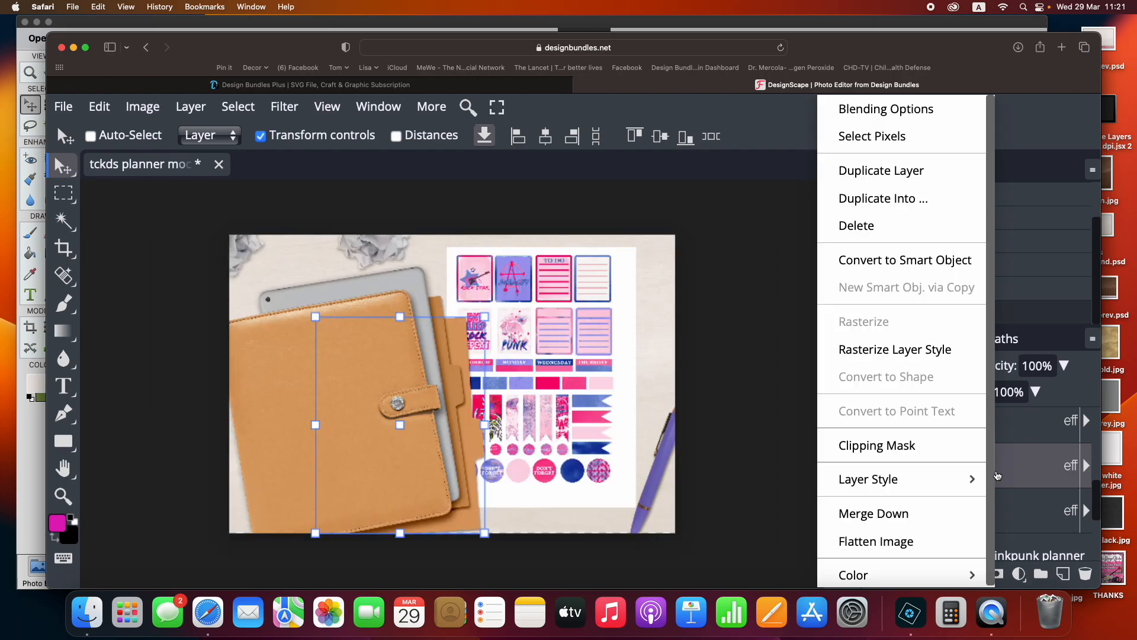
mouse_move(976, 478)
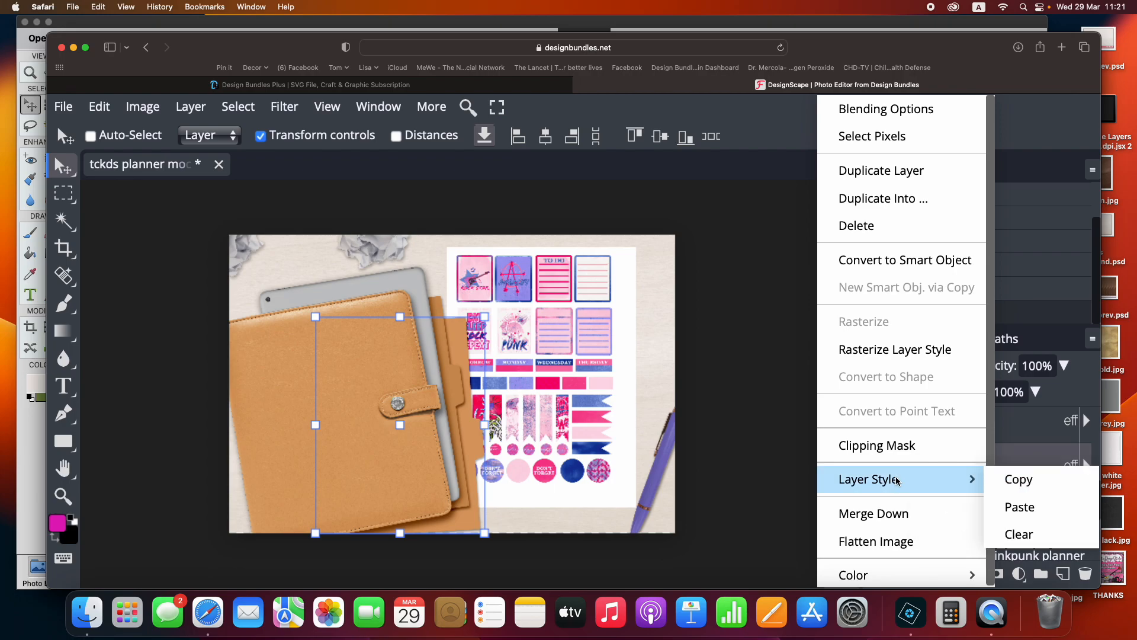
left_click(1015, 484)
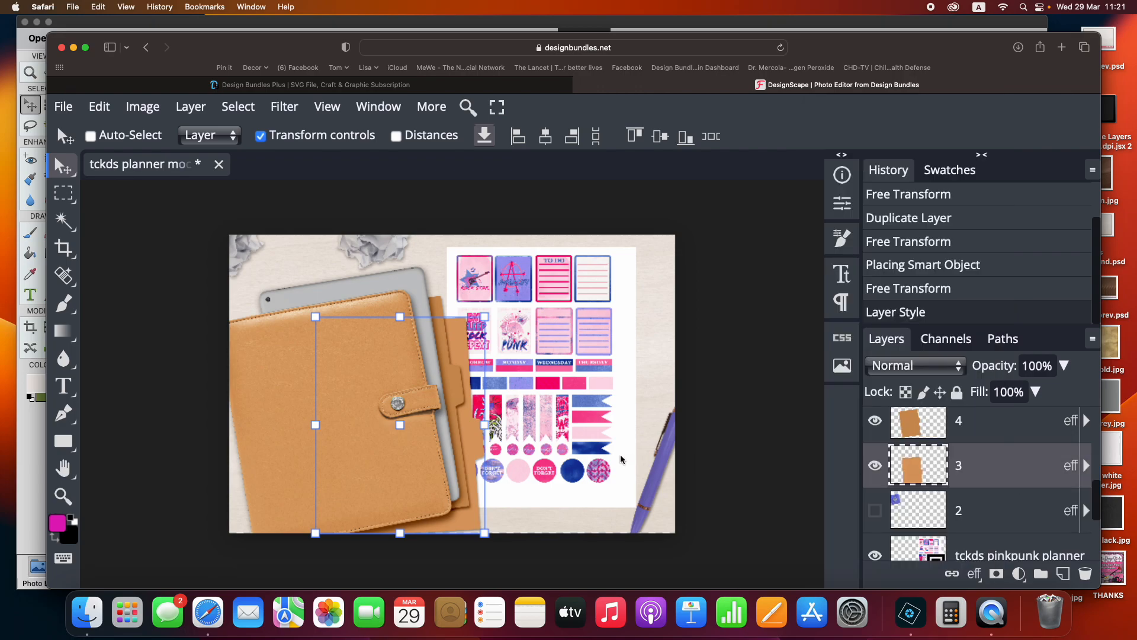
Paste the copied layer style onto the tckds pinkpunk planner layer
scroll(1002, 521, "down", 2)
left_click(1001, 520)
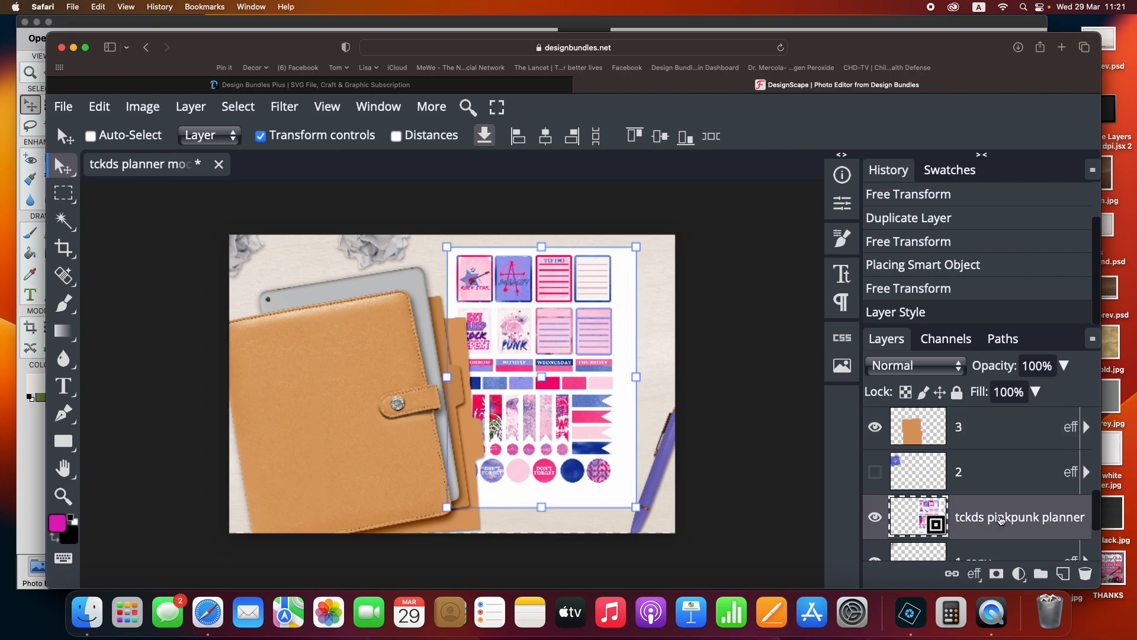
right_click(1000, 520)
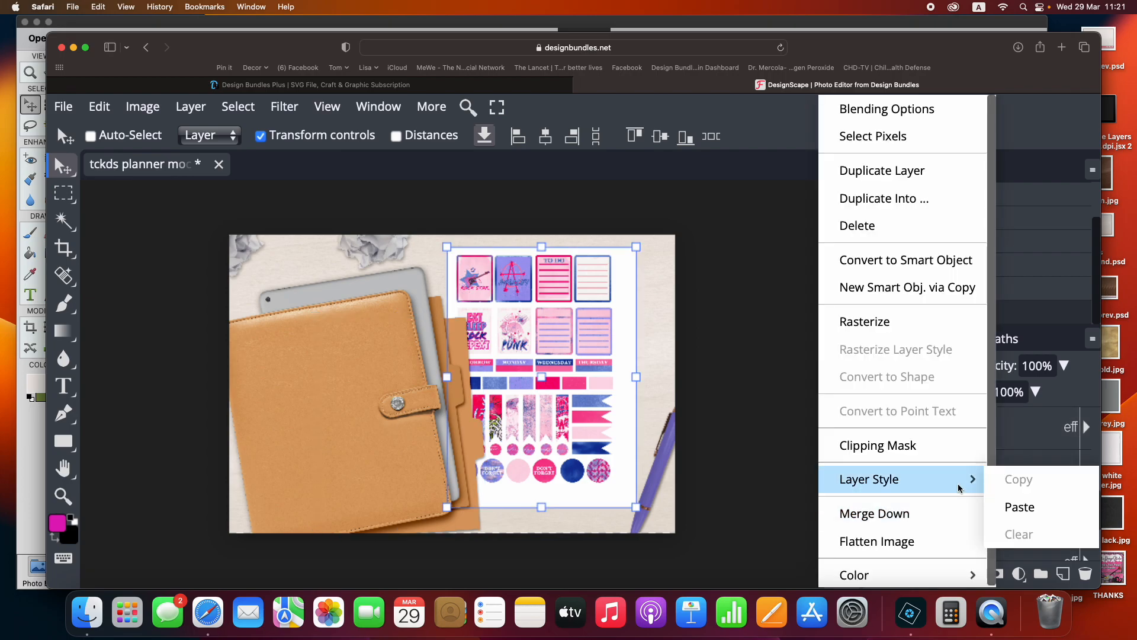
left_click(1022, 507)
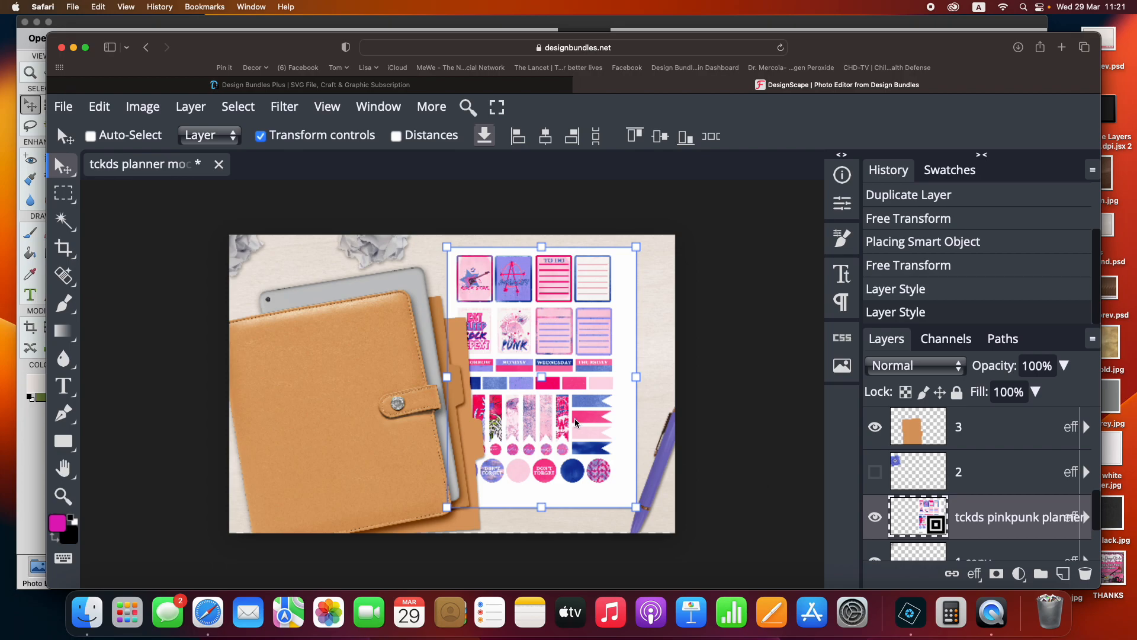
Reorder the printable sheet's layer above layer 3 and reposition the sheet between the planner and the pen
mouse_move(574, 418)
left_mouse_down()
mouse_move(601, 432)
mouse_move(369, 429)
mouse_move(669, 441)
mouse_move(486, 451)
mouse_move(528, 425)
mouse_move(555, 442)
mouse_move(584, 413)
left_mouse_up()
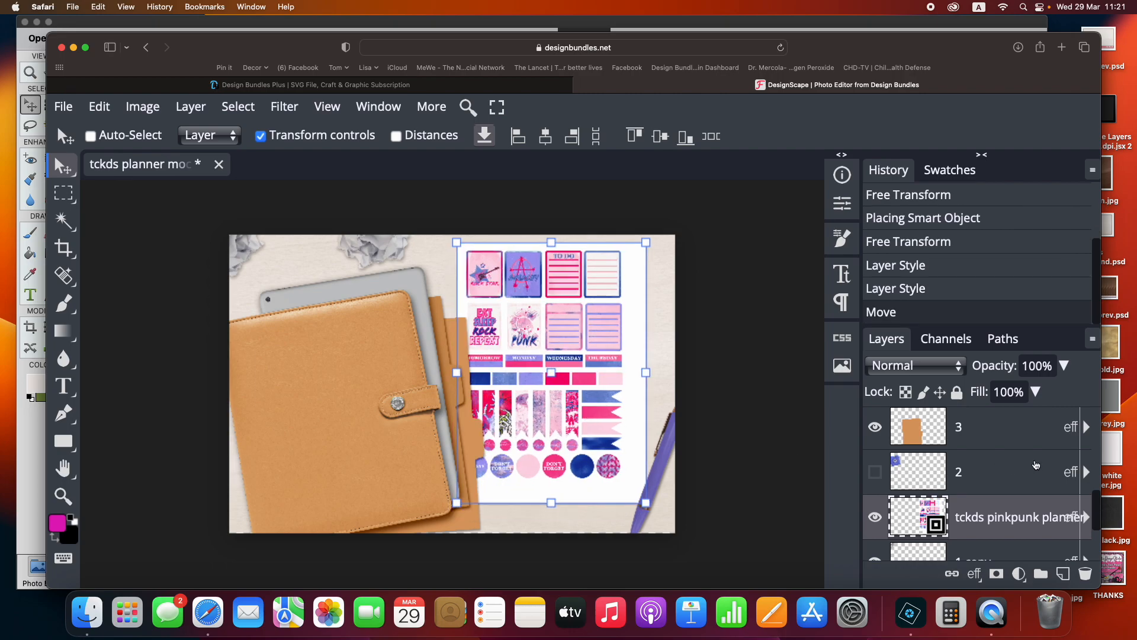
scroll(953, 504, "up", 1)
left_click_drag(973, 551, 975, 444)
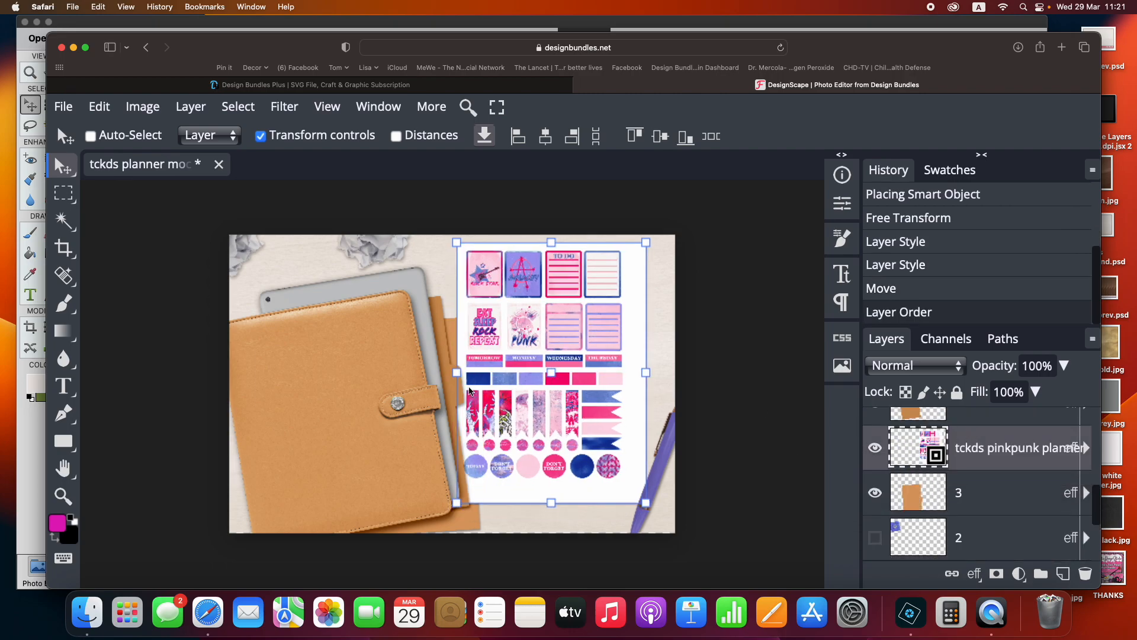
mouse_move(579, 335)
left_mouse_down()
mouse_move(518, 361)
mouse_move(378, 341)
mouse_move(572, 351)
left_mouse_up()
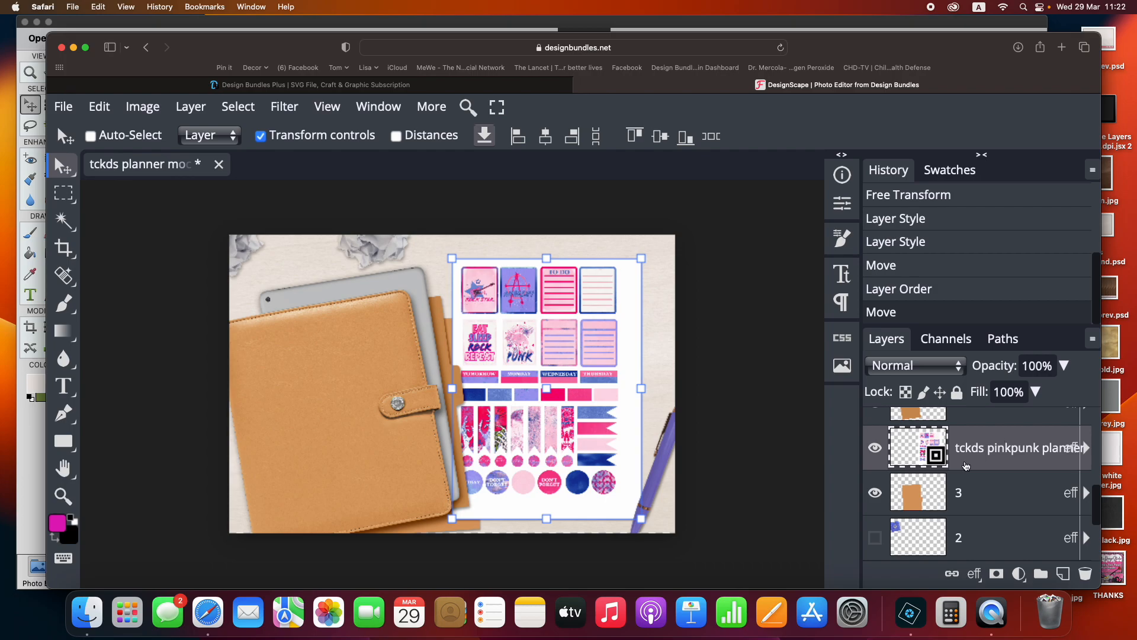
Duplicate the printable sheet, move the copy behind the planner's upper-left area and rotate it about -11.6°
scroll(958, 520, "up", 3)
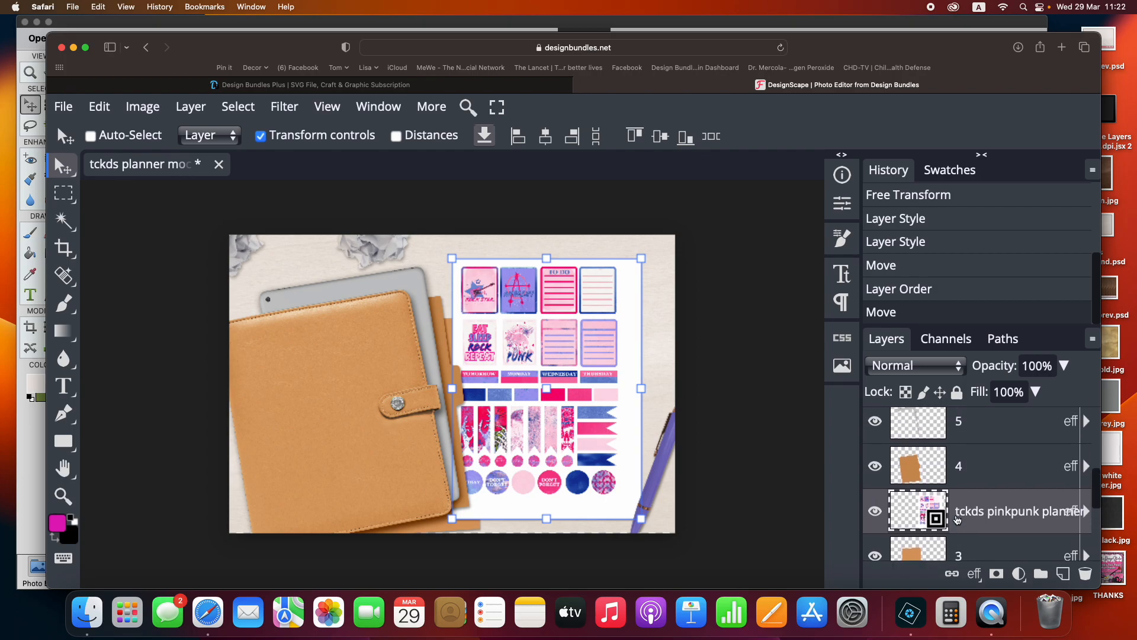
right_click(985, 517)
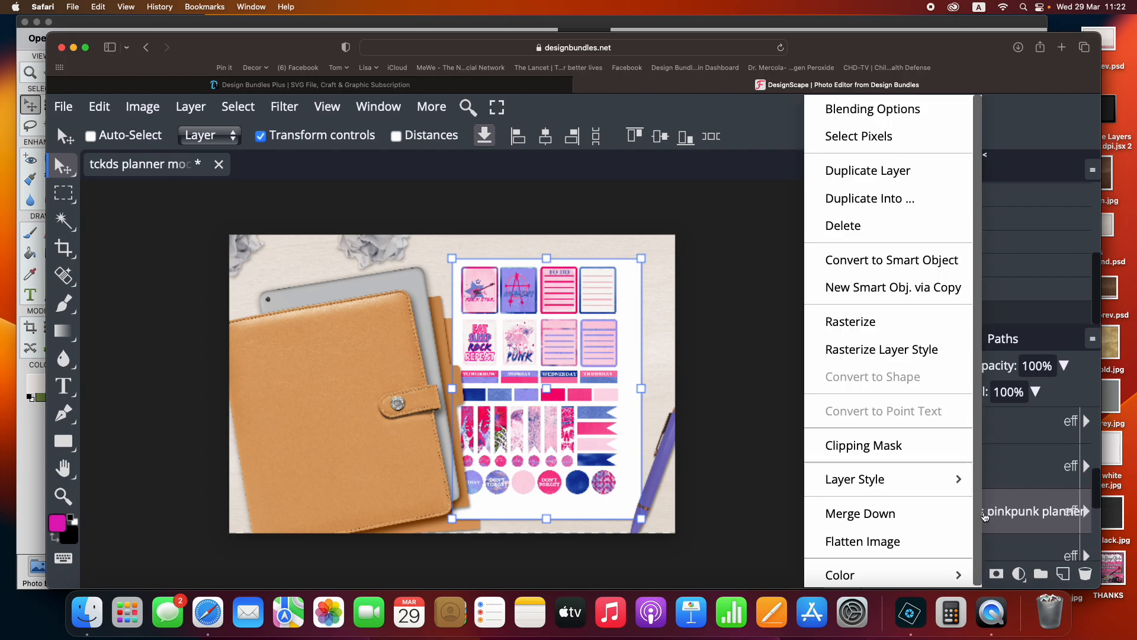
left_click(869, 172)
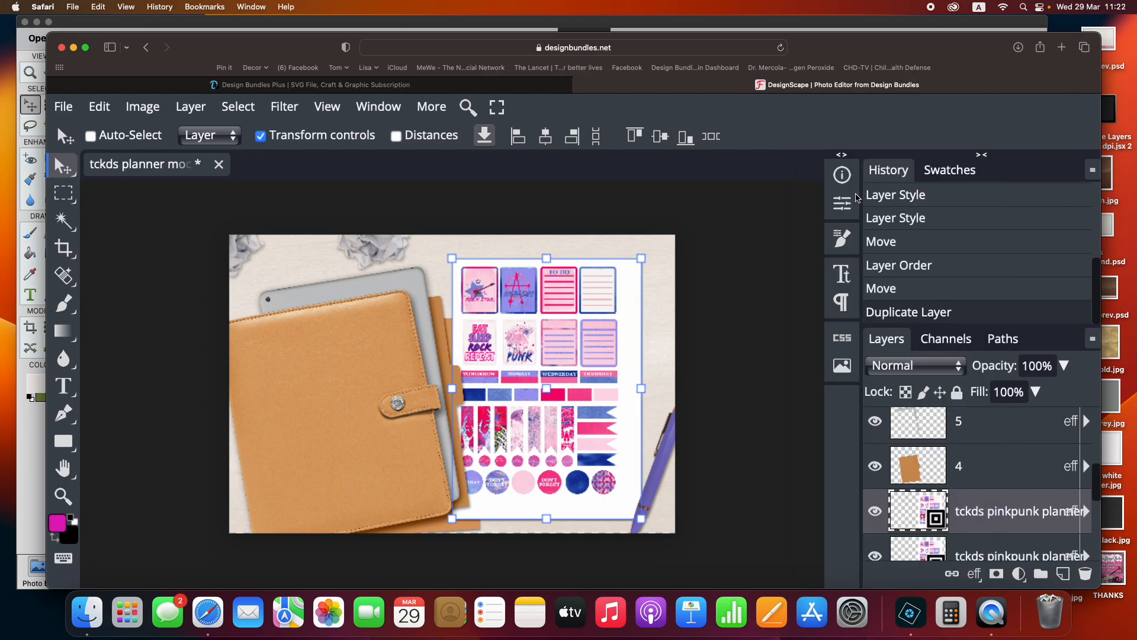
left_click_drag(551, 312, 319, 288)
left_click_drag(416, 229, 385, 210)
left_click_drag(343, 250, 343, 258)
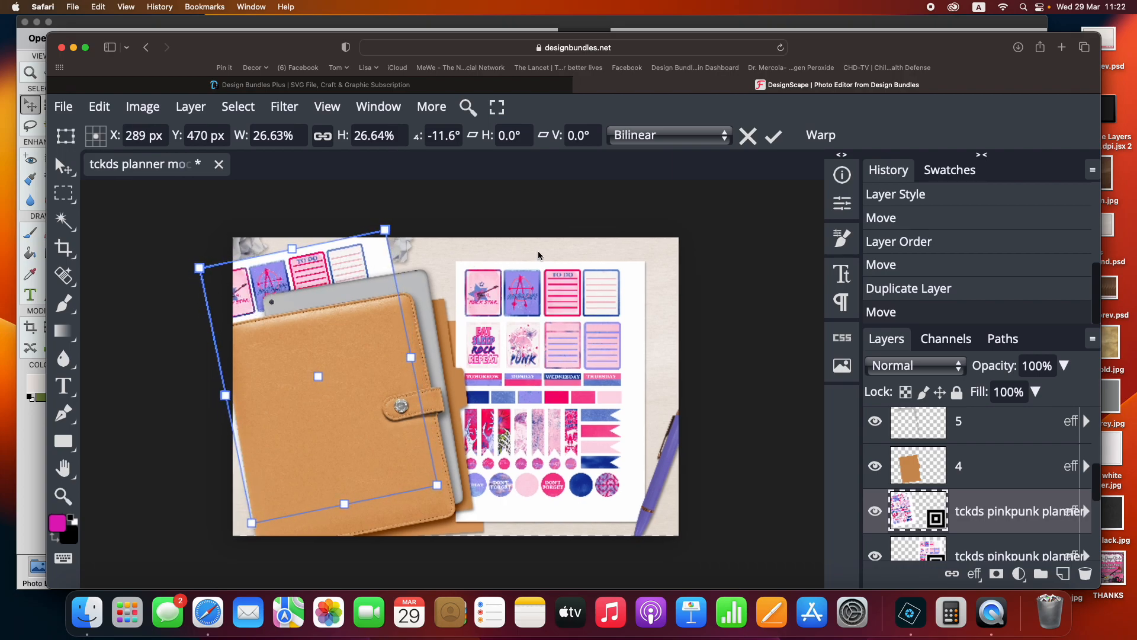